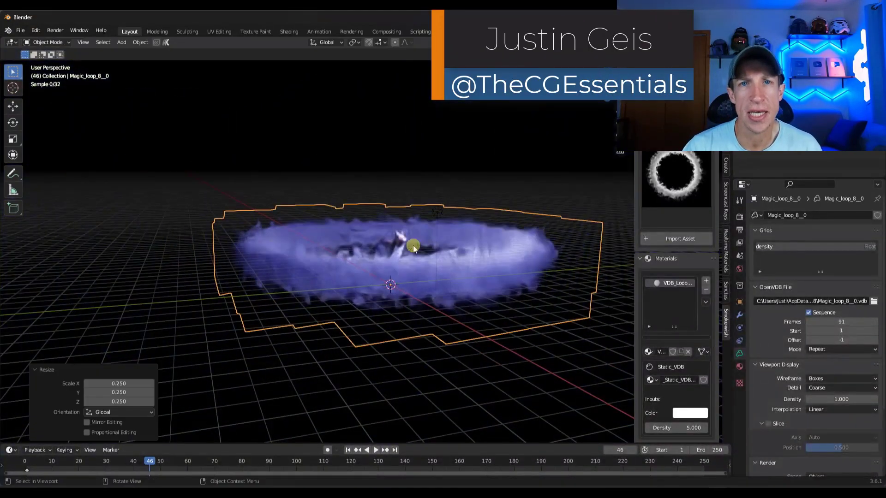
Scale down the looping smoke ring around the animal model and adjust its height along the Z axis.
{"action": "scroll", "coordinate": [468, 249], "scroll_direction": "up", "scroll_amount": 2}
{"action": "key", "text": "s"}
{"action": "left_click", "coordinate": [427, 263]}
{"action": "scroll", "coordinate": [411, 265], "scroll_direction": "up", "scroll_amount": 3}
{"action": "key", "text": "g"}
{"action": "key", "text": "z"}
{"action": "left_click", "coordinate": [394, 253]}
Play back the smoke ring animation around the animal model and inspect it from several angles.
{"action": "key", "text": "space"}
{"action": "middle_click_drag", "start_coordinate": [394, 253], "coordinate": [457, 318]}
{"action": "key", "text": "space"}
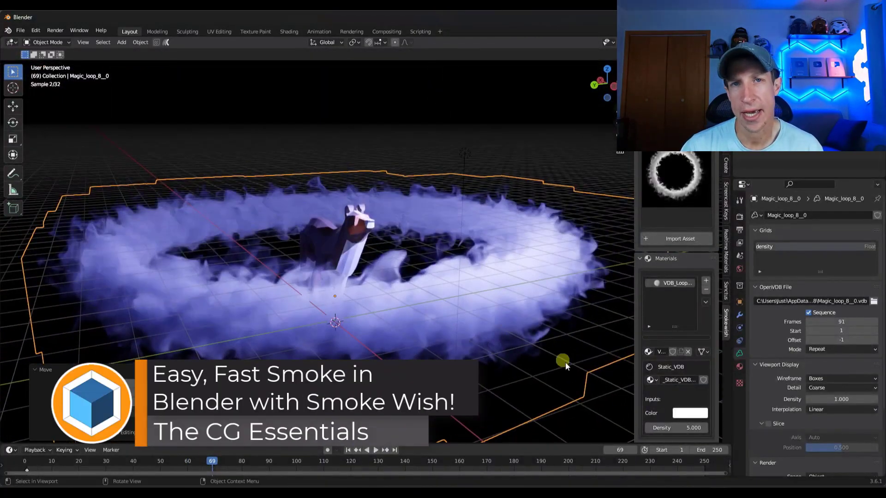
{"action": "scroll", "coordinate": [654, 406], "scroll_direction": "down", "scroll_amount": 2}
{"action": "left_click_drag", "start_coordinate": [664, 426], "coordinate": [445, 200]}
{"action": "middle_click_drag", "start_coordinate": [447, 339], "coordinate": [441, 288]}
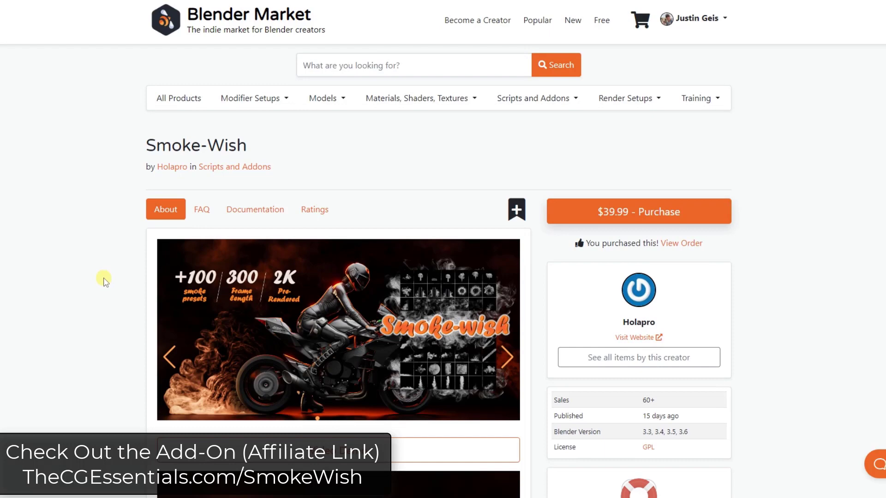
Look through the Smoke-Wish product page for its pre-rendered smoke, fire and cloud presets and VDB animation loops.
{"action": "scroll", "coordinate": [104, 278], "scroll_direction": "down", "scroll_amount": 1}
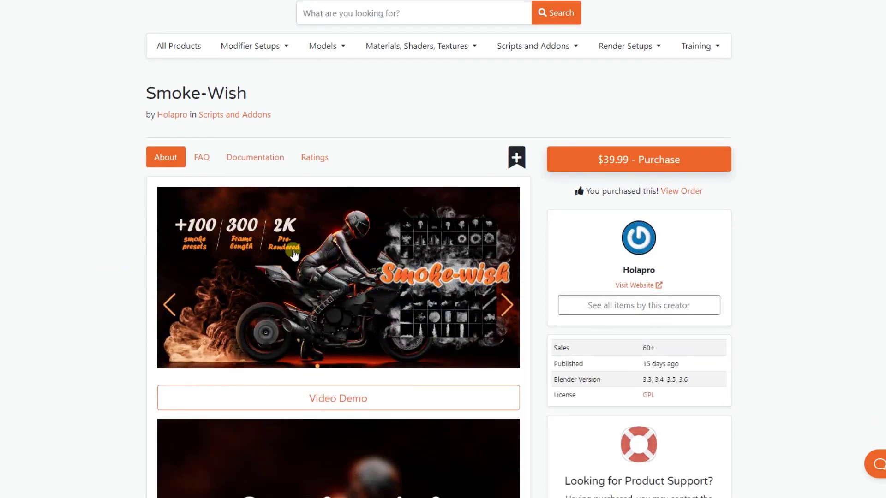
{"action": "scroll", "coordinate": [288, 325], "scroll_direction": "down", "scroll_amount": 9}
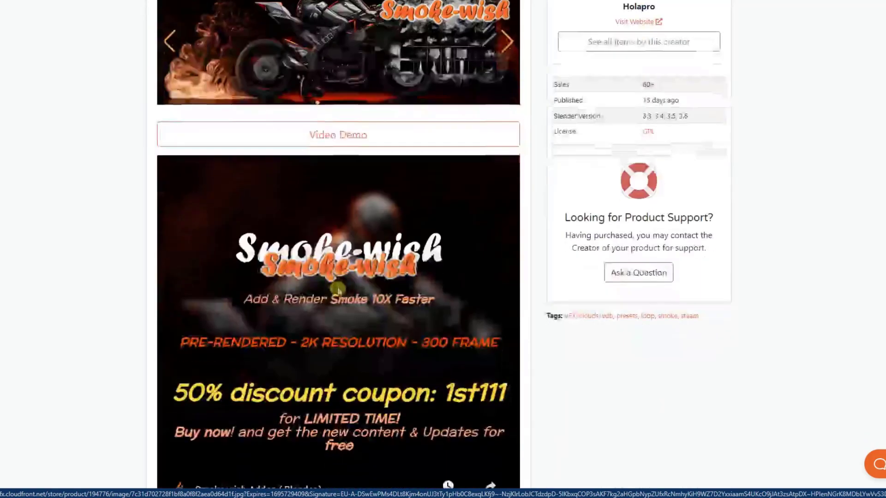
{"action": "scroll", "coordinate": [148, 257], "scroll_direction": "down", "scroll_amount": 10}
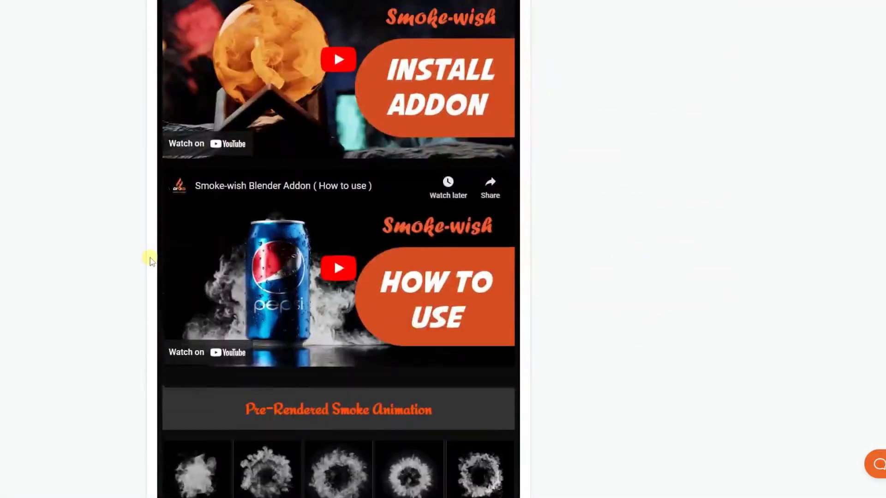
{"action": "scroll", "coordinate": [148, 257], "scroll_direction": "up", "scroll_amount": 2}
{"action": "scroll", "coordinate": [152, 253], "scroll_direction": "down", "scroll_amount": 6}
{"action": "scroll", "coordinate": [153, 251], "scroll_direction": "down", "scroll_amount": 15}
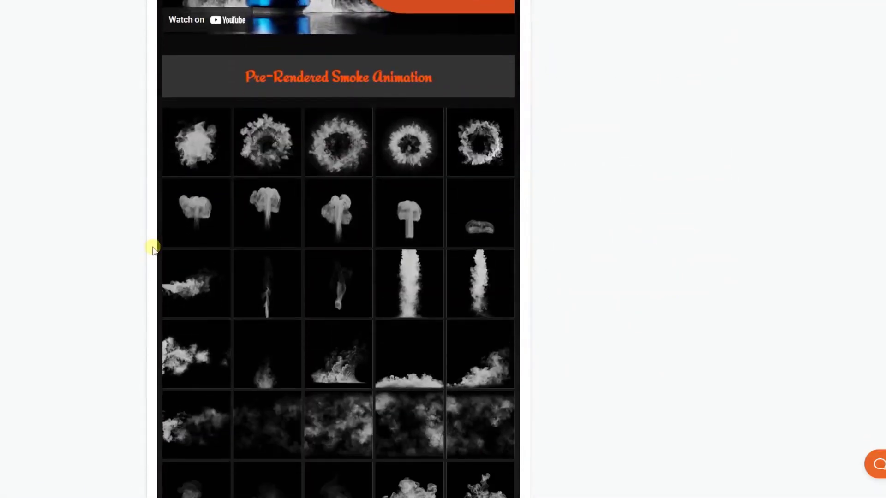
{"action": "scroll", "coordinate": [142, 249], "scroll_direction": "down", "scroll_amount": 6}
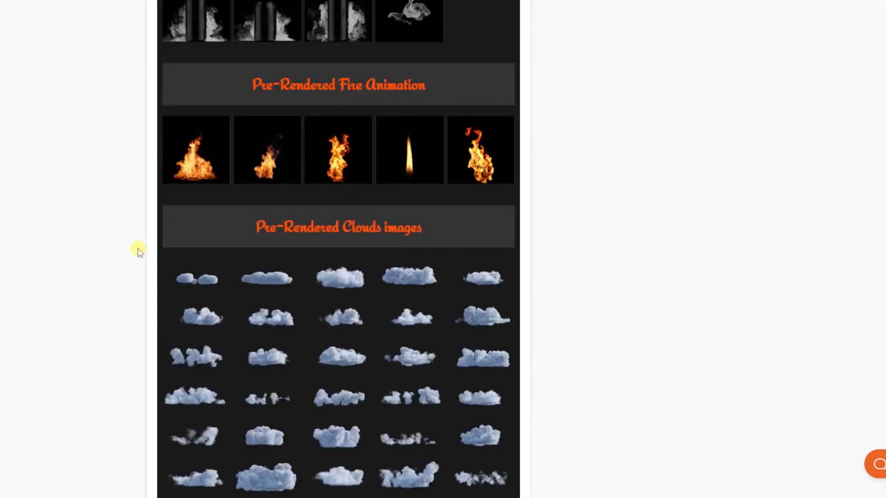
{"action": "scroll", "coordinate": [143, 249], "scroll_direction": "down", "scroll_amount": 7}
{"action": "scroll", "coordinate": [326, 311], "scroll_direction": "down", "scroll_amount": 6}
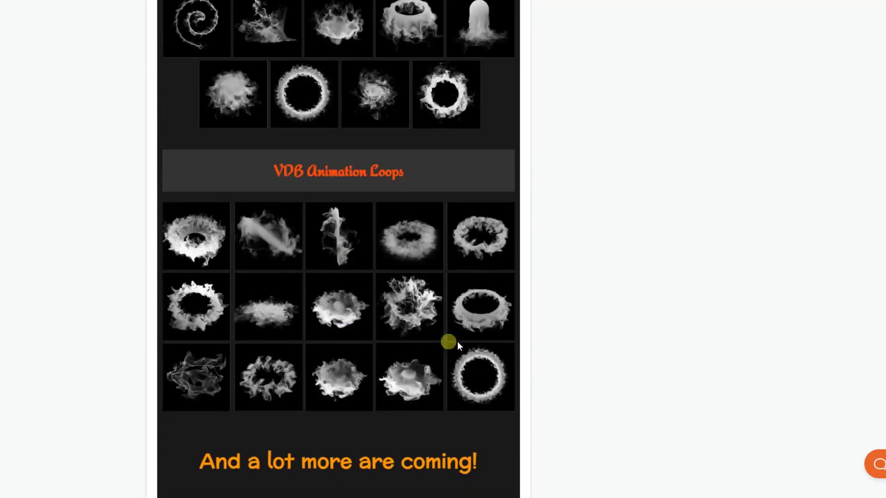
{"action": "scroll", "coordinate": [420, 261], "scroll_direction": "down", "scroll_amount": 7}
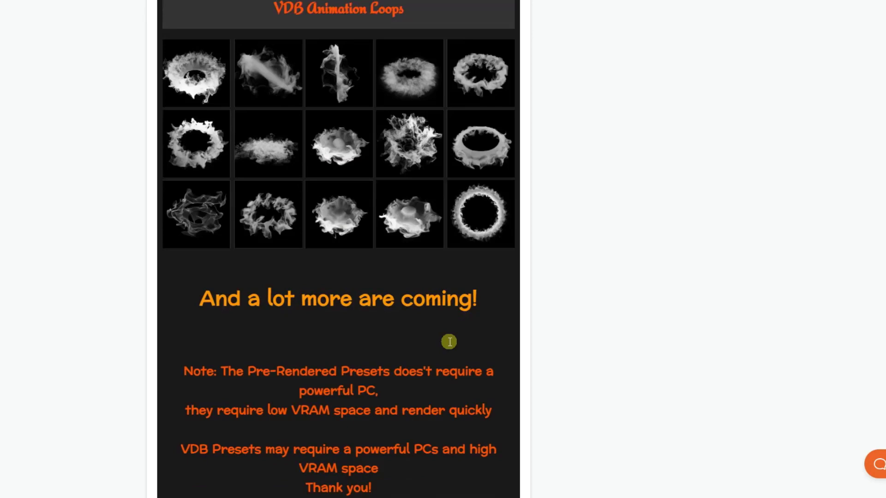
Review the VDB, fire and smoke preset galleries again, and examine the general product details at the page's beginning.
{"action": "scroll", "coordinate": [497, 353], "scroll_direction": "up", "scroll_amount": 8}
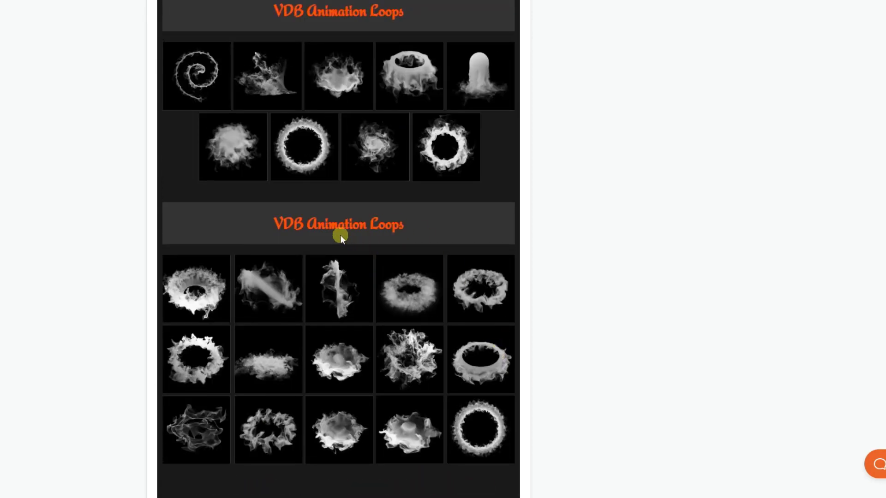
{"action": "scroll", "coordinate": [220, 252], "scroll_direction": "up", "scroll_amount": 2}
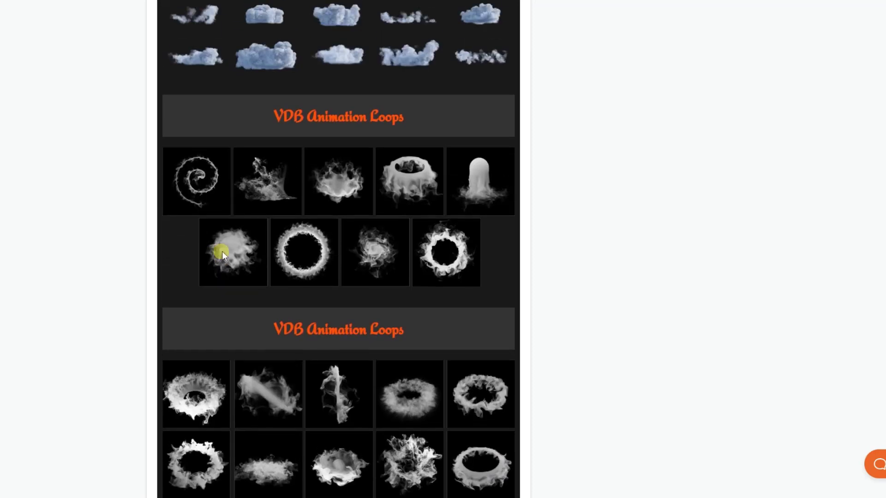
{"action": "scroll", "coordinate": [232, 253], "scroll_direction": "down", "scroll_amount": 9}
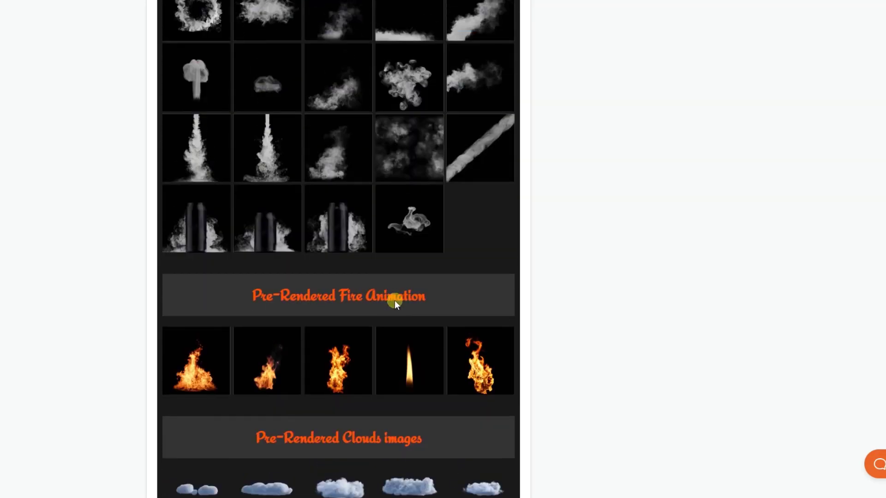
{"action": "scroll", "coordinate": [396, 300], "scroll_direction": "up", "scroll_amount": 10}
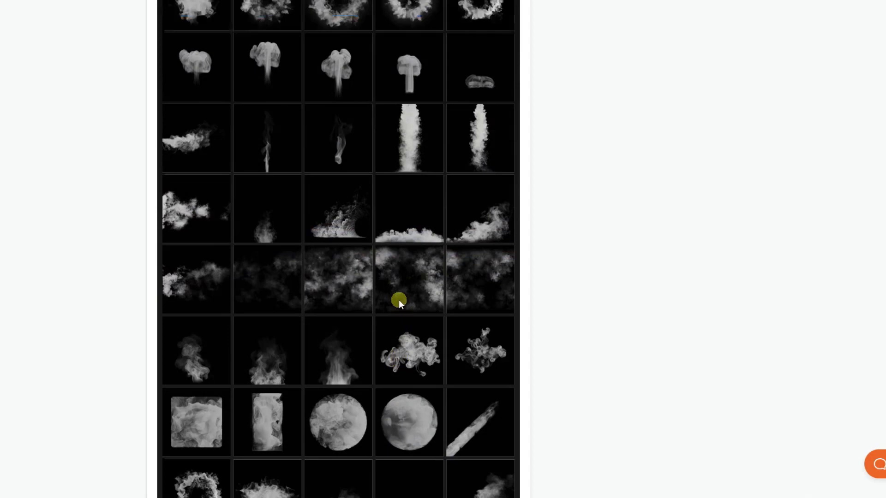
{"action": "scroll", "coordinate": [398, 300], "scroll_direction": "up", "scroll_amount": 8}
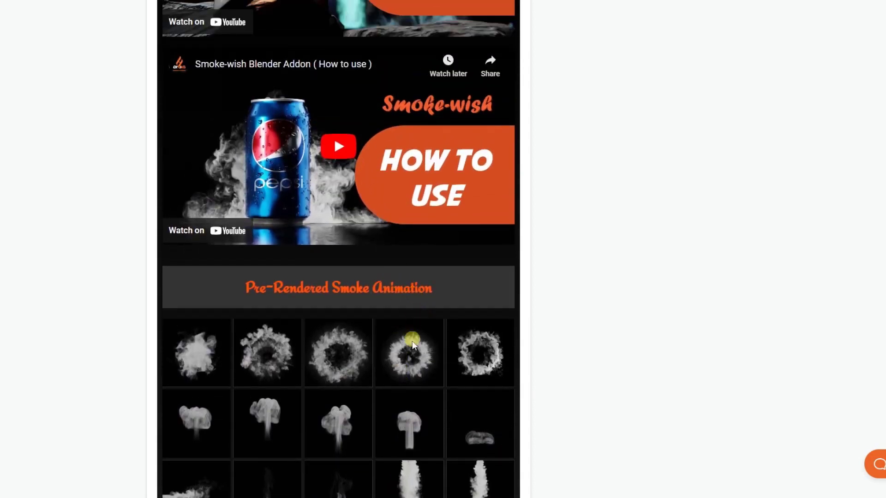
{"action": "scroll", "coordinate": [422, 323], "scroll_direction": "up", "scroll_amount": 8}
{"action": "scroll", "coordinate": [421, 336], "scroll_direction": "up", "scroll_amount": 10}
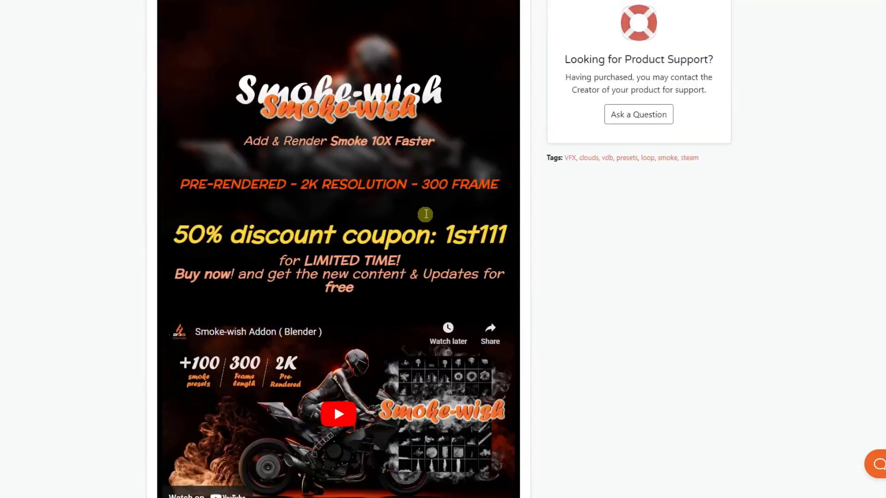
{"action": "scroll", "coordinate": [406, 194], "scroll_direction": "up", "scroll_amount": 7}
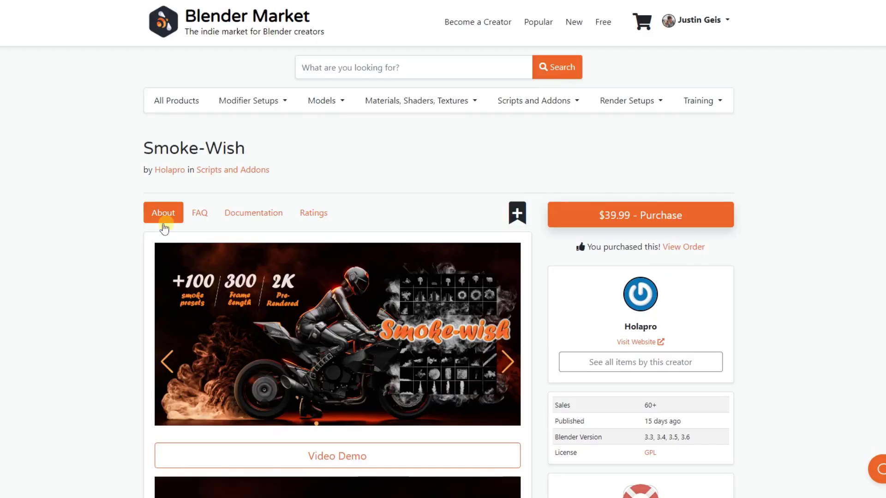
{"action": "scroll", "coordinate": [93, 232], "scroll_direction": "down", "scroll_amount": 5}
{"action": "scroll", "coordinate": [95, 229], "scroll_direction": "down", "scroll_amount": 1}
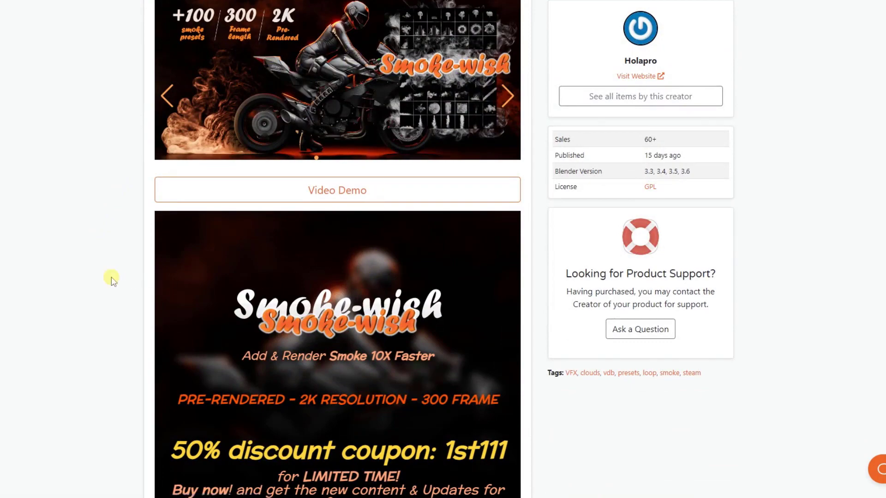
{"action": "scroll", "coordinate": [111, 282], "scroll_direction": "down", "scroll_amount": 6}
{"action": "scroll", "coordinate": [106, 286], "scroll_direction": "up", "scroll_amount": 12}
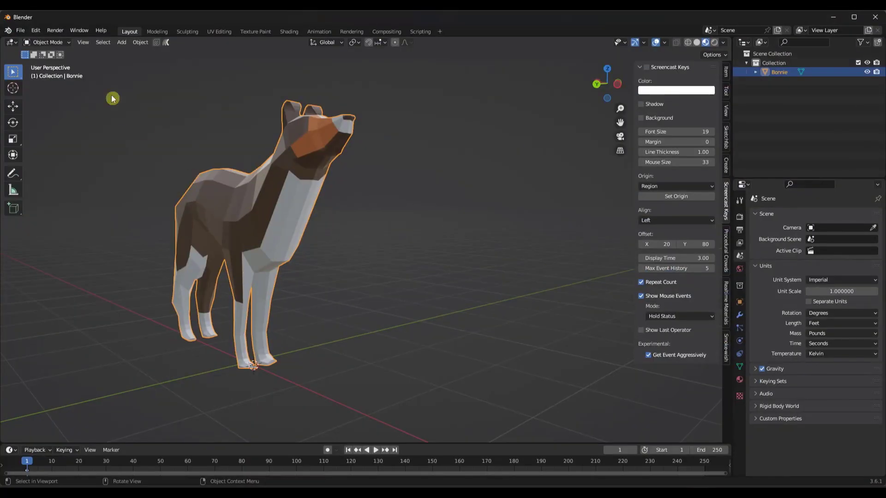
Switch to Blender and find the Smoke-wish add-on in the add-on preferences by searching for "smok".
{"action": "left_click", "coordinate": [35, 31]}
{"action": "left_click", "coordinate": [65, 163]}
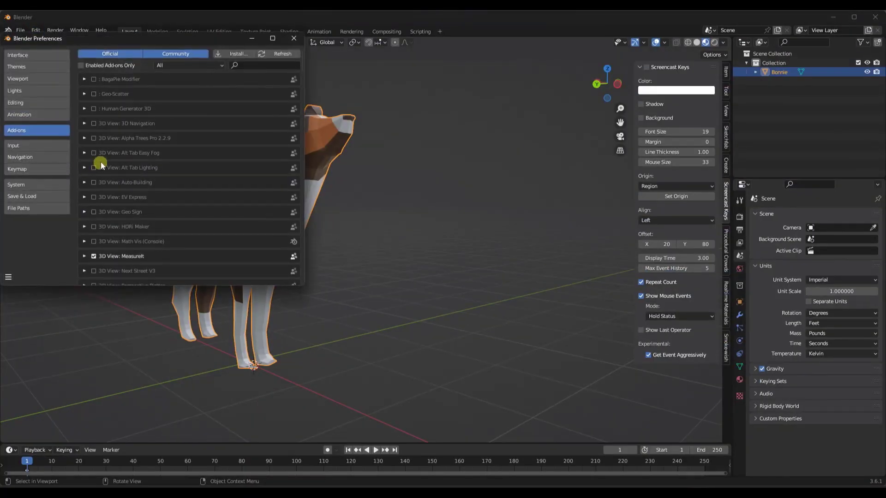
{"action": "type", "text": "smok"}
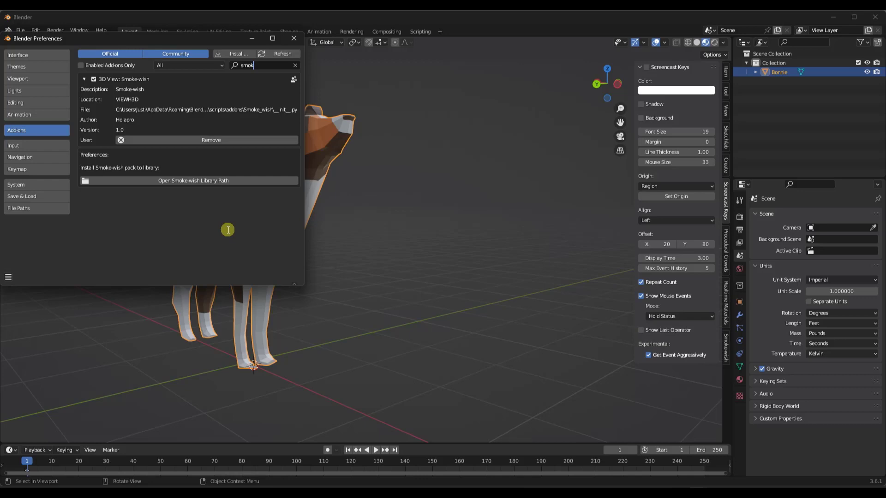
Open the Smoke-wish library path to check its asset folders, including 2K_PreRendered, and close the file window.
{"action": "left_click", "coordinate": [204, 181]}
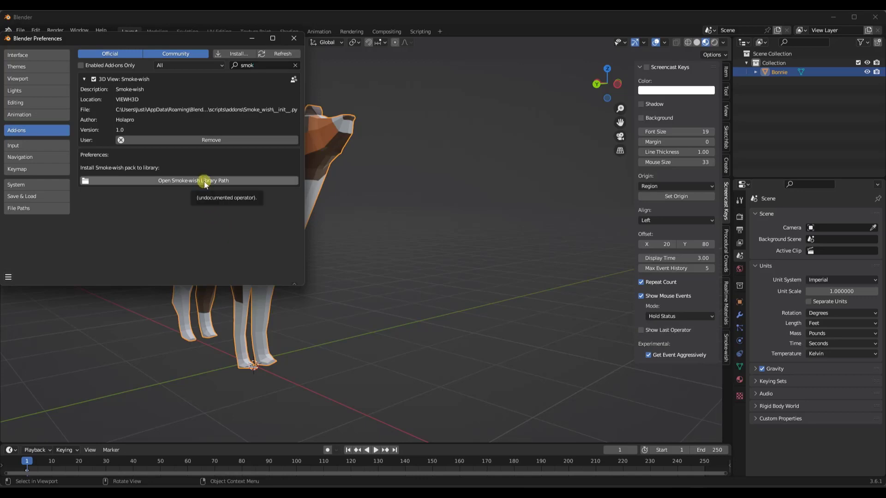
{"action": "left_click", "coordinate": [204, 182]}
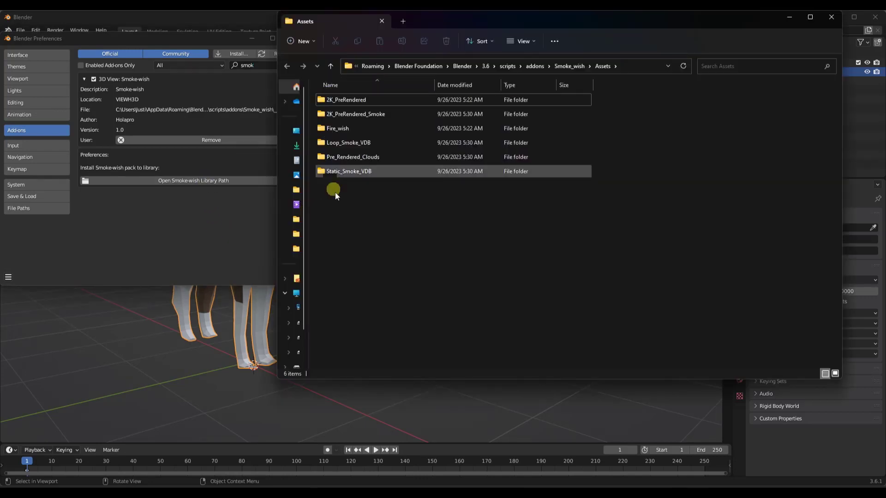
{"action": "left_click", "coordinate": [341, 100]}
{"action": "left_click", "coordinate": [831, 17]}
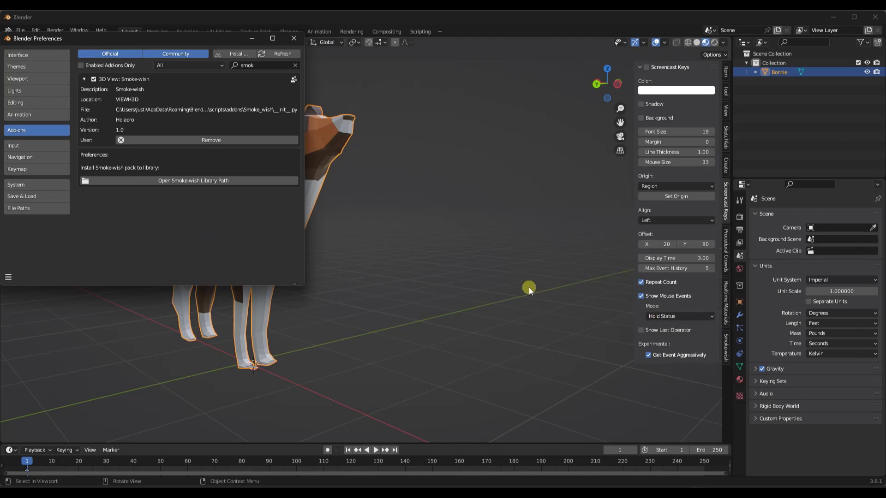
Display the Smoke-wish add-on's tools beside the viewport and close the preferences window.
{"action": "key", "text": "n"}
{"action": "key", "text": "n"}
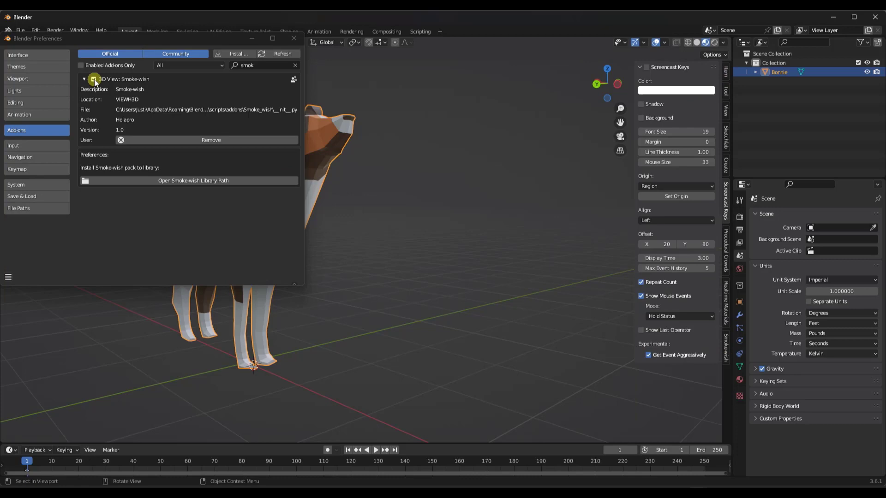
{"action": "left_click", "coordinate": [727, 350]}
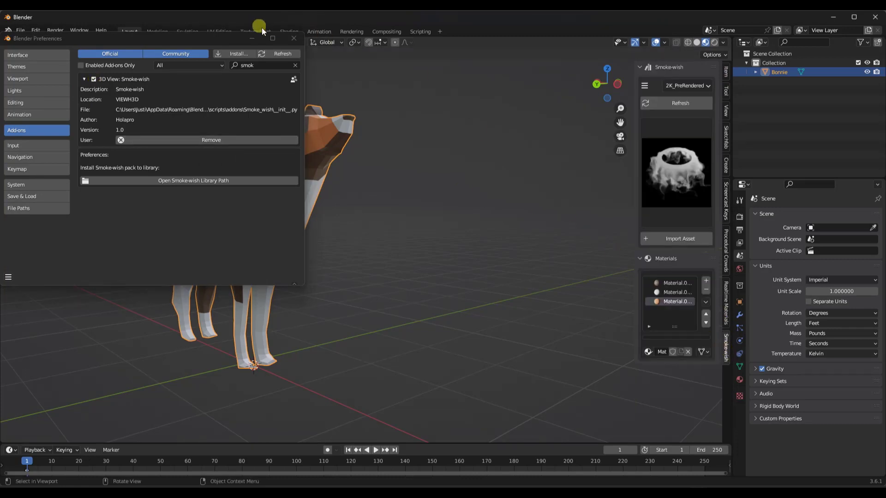
{"action": "left_click", "coordinate": [294, 38]}
{"action": "scroll", "coordinate": [342, 248], "scroll_direction": "down", "scroll_amount": 4}
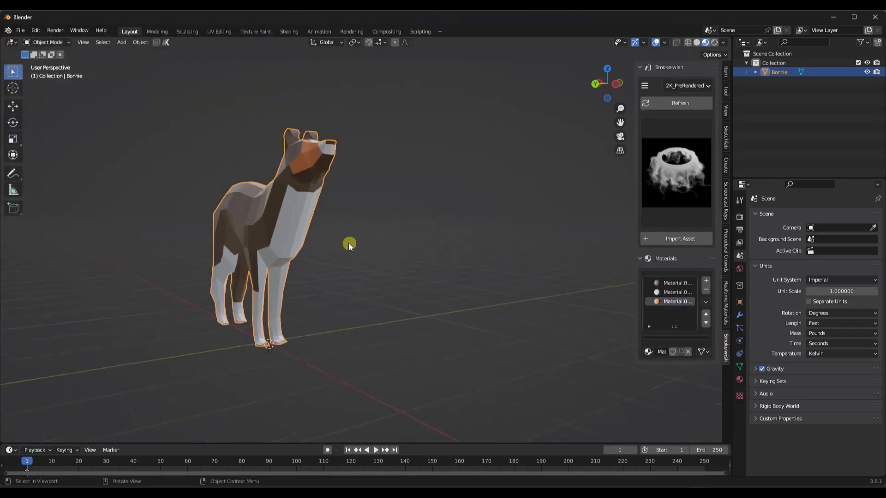
Browse the smoke presets in the 2K_PreRendered asset category.
{"action": "left_click", "coordinate": [682, 87]}
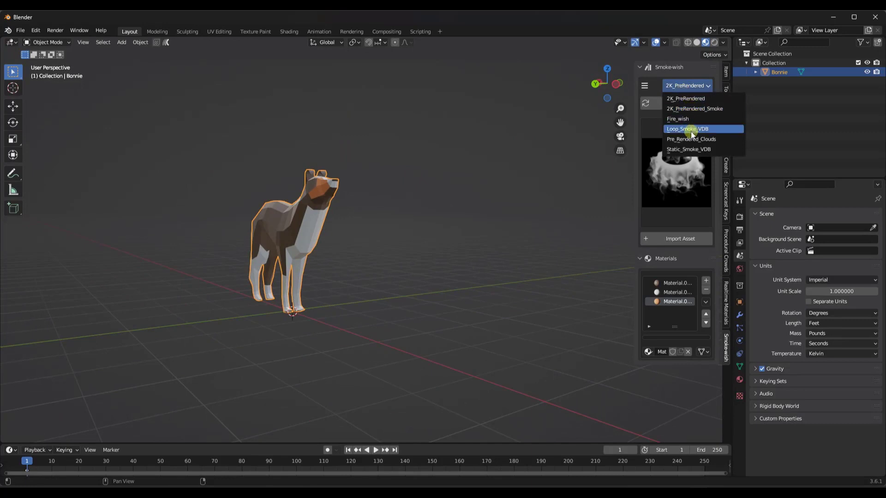
{"action": "left_click", "coordinate": [686, 99]}
{"action": "left_click", "coordinate": [681, 165]}
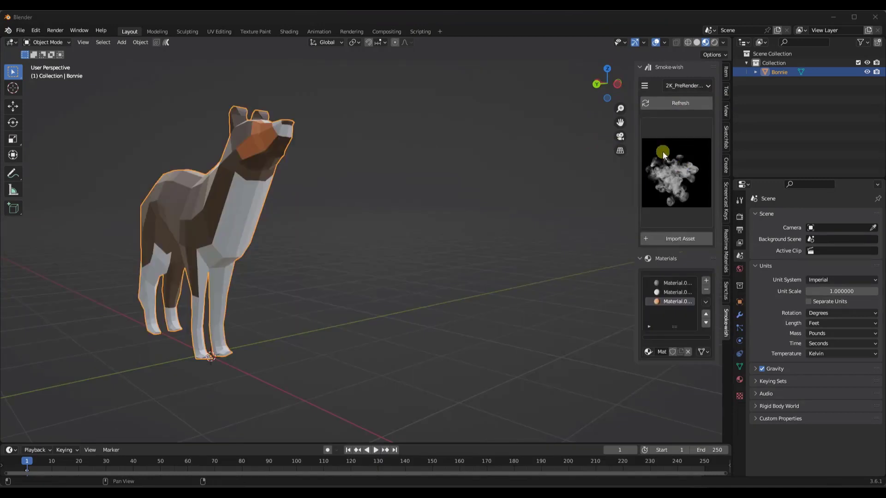
{"action": "left_click", "coordinate": [663, 151]}
Import the second fire preset, Fire_2, from the Fire_wish asset category into the scene.
{"action": "left_click", "coordinate": [676, 84]}
{"action": "left_click", "coordinate": [677, 118]}
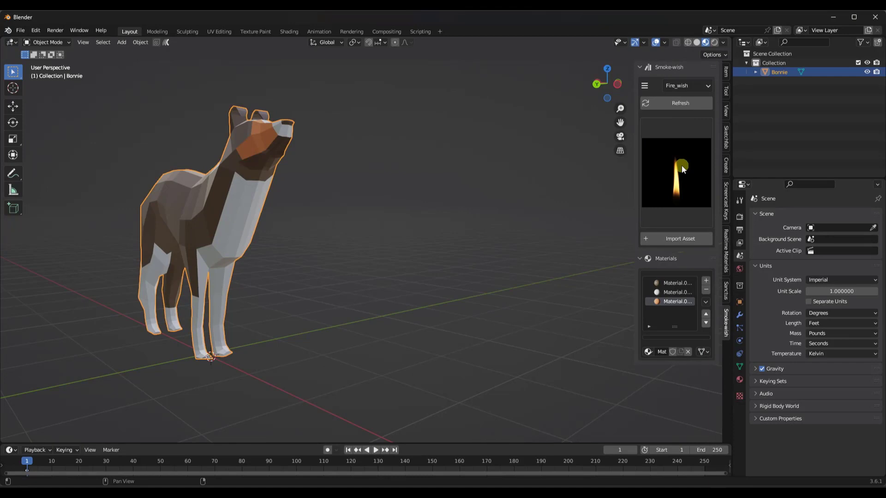
{"action": "left_click", "coordinate": [682, 165]}
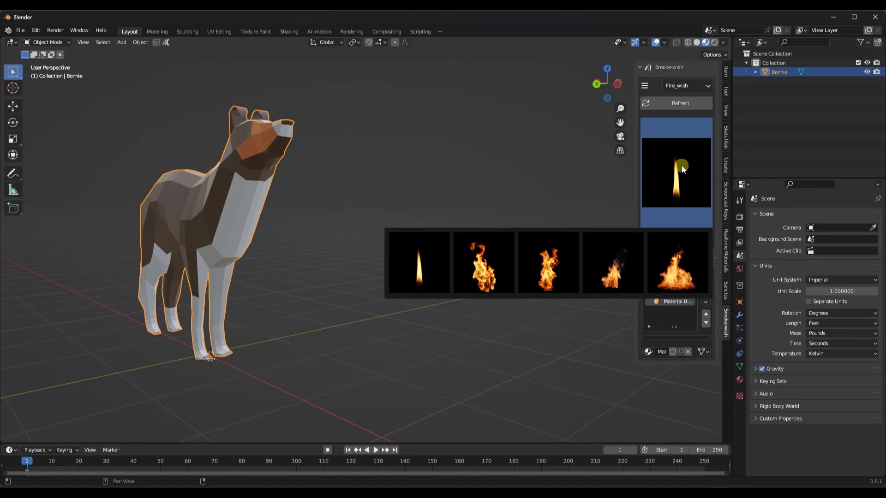
{"action": "left_click", "coordinate": [492, 274]}
{"action": "left_click", "coordinate": [684, 239]}
{"action": "key", "text": "KP_Decimal"}
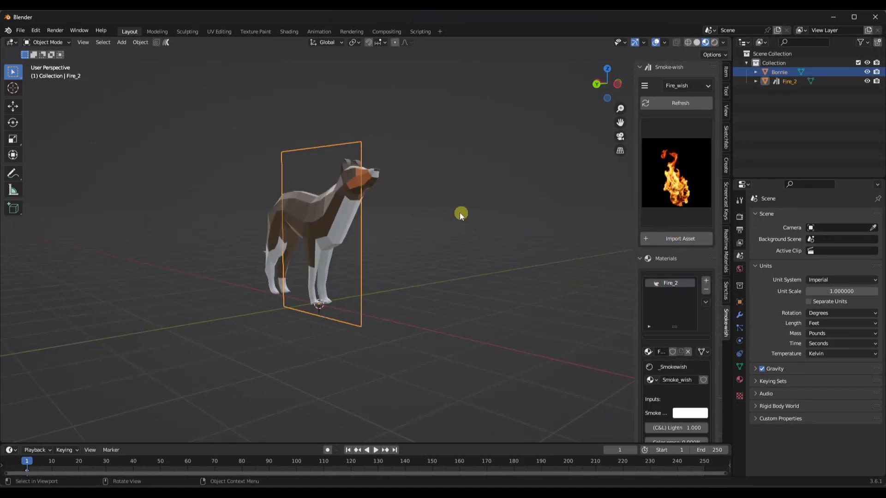
Play back the imported fire animation from the side of the animal model and pause it.
{"action": "middle_click_drag", "start_coordinate": [461, 214], "coordinate": [341, 236]}
{"action": "key", "text": "space"}
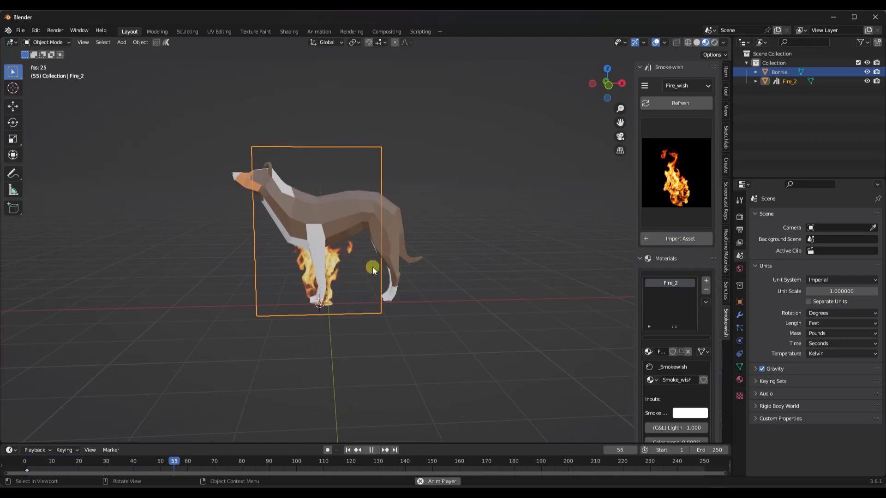
{"action": "key", "text": "space"}
Scale the Fire_2 plane up by about 1.96 and move it 3.411' along the Y axis.
{"action": "key", "text": "s"}
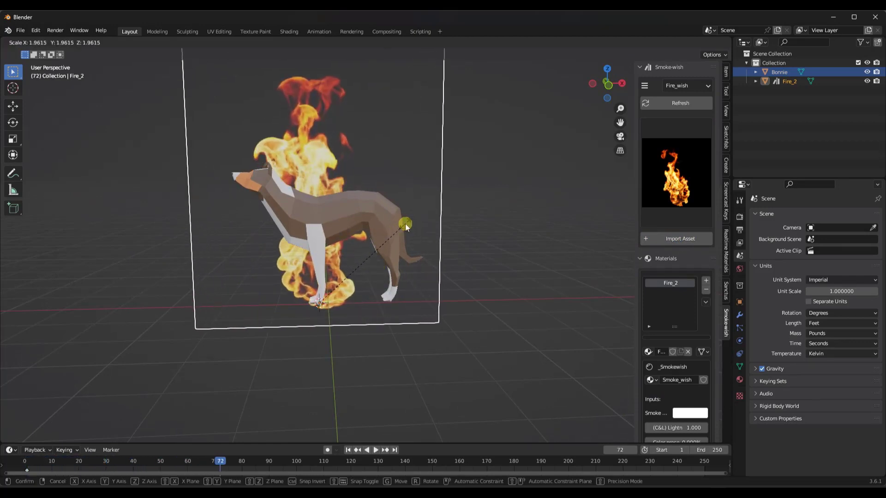
{"action": "left_click", "coordinate": [405, 224]}
{"action": "middle_click_drag", "start_coordinate": [302, 261], "coordinate": [344, 265]}
{"action": "key", "text": "g"}
{"action": "key", "text": "y"}
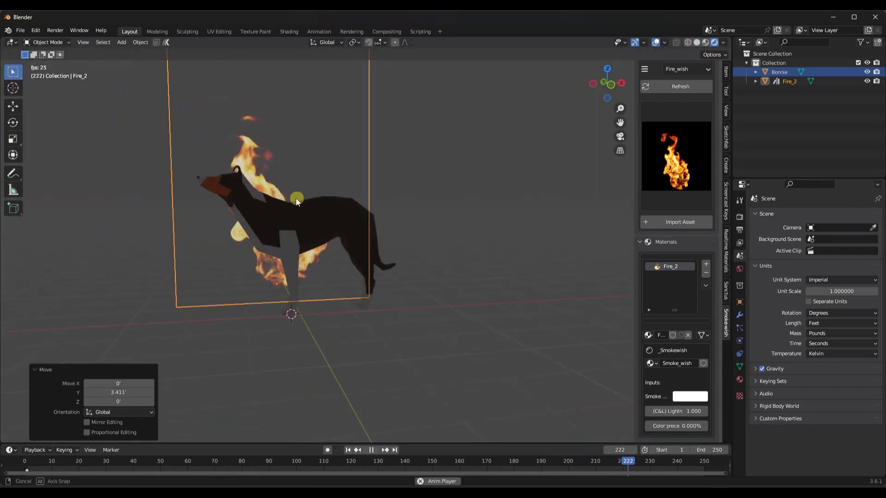
Pause the fire animation and switch the viewport to Material Preview shading.
{"action": "middle_click_drag", "start_coordinate": [296, 201], "coordinate": [293, 198]}
{"action": "key", "text": "space"}
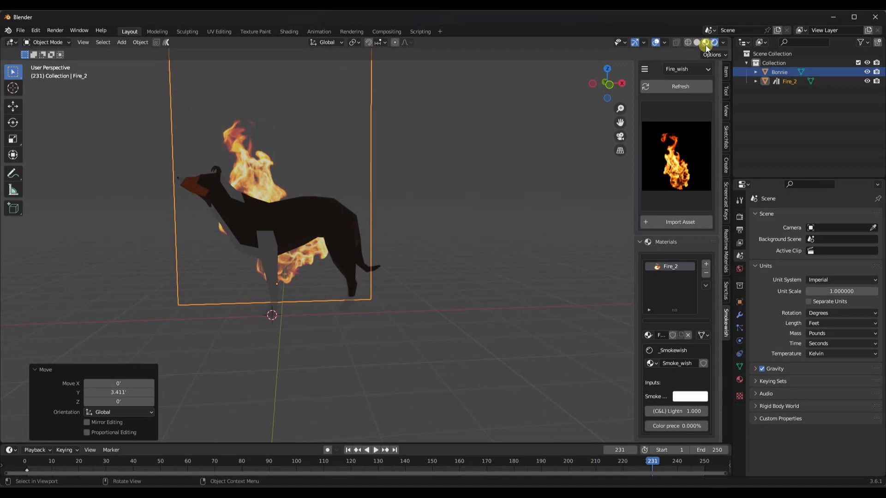
{"action": "left_click", "coordinate": [705, 42]}
{"action": "middle_click_drag", "start_coordinate": [312, 242], "coordinate": [314, 243]}
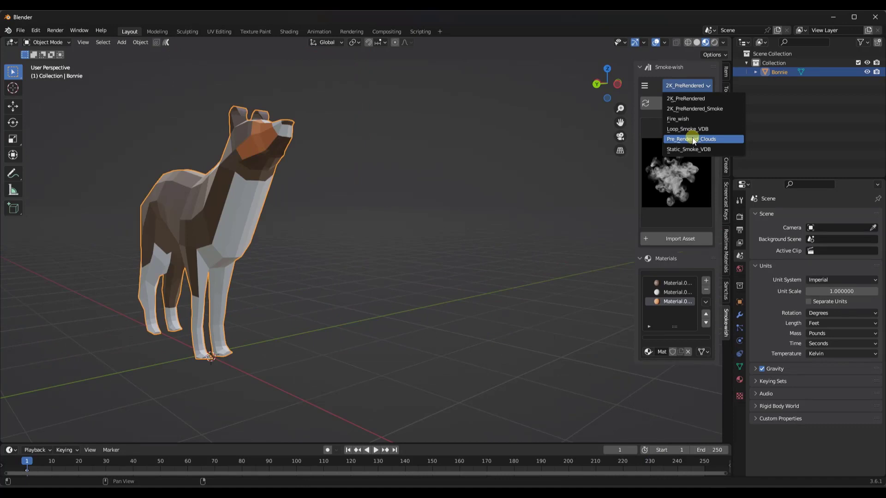
Import the Cloud_10_0 preset from the Pre_Rendered_Clouds category and rotate it 90° about the Z axis.
{"action": "left_click", "coordinate": [694, 140]}
{"action": "left_click", "coordinate": [669, 241]}
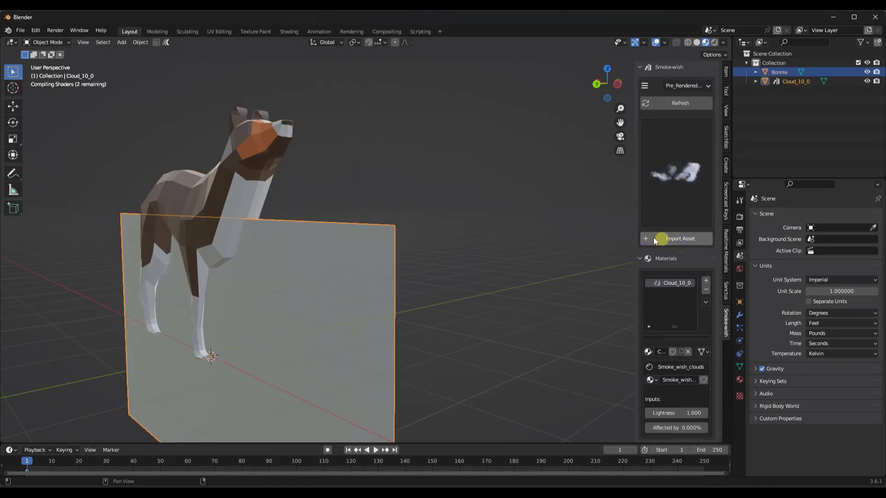
{"action": "scroll", "coordinate": [418, 228], "scroll_direction": "down", "scroll_amount": 4}
{"action": "key", "text": "r"}
{"action": "type", "text": "z"}
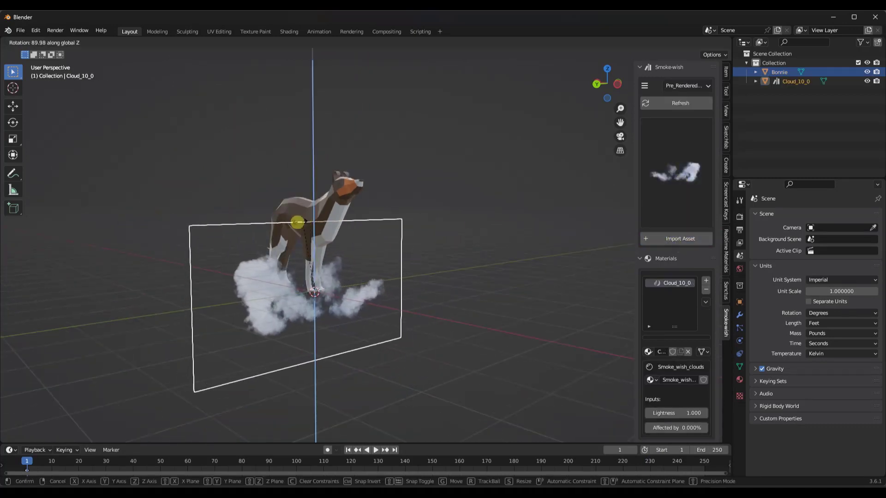
{"action": "type", "text": "90"}
{"action": "key", "text": "Return"}
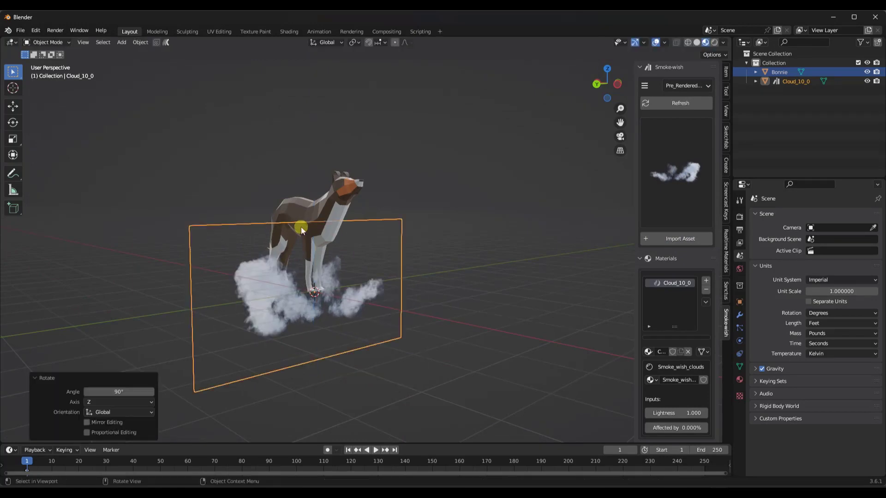
Scale the Cloud_10_0 plane up by about 3.88 and move it about 31.59' along the X axis.
{"action": "key", "text": "s"}
{"action": "left_click", "coordinate": [471, 300]}
{"action": "key", "text": "g"}
{"action": "key", "text": "x"}
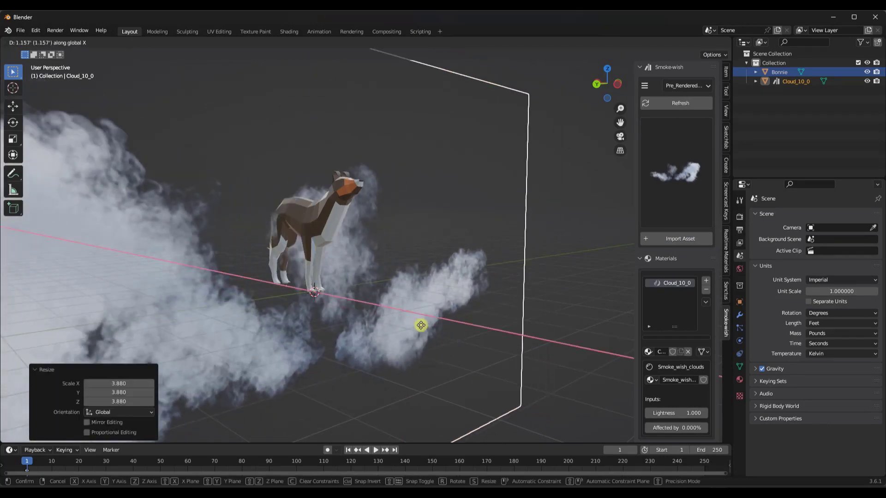
{"action": "key", "text": "y"}
{"action": "key", "text": "x"}
{"action": "left_click", "coordinate": [188, 202]}
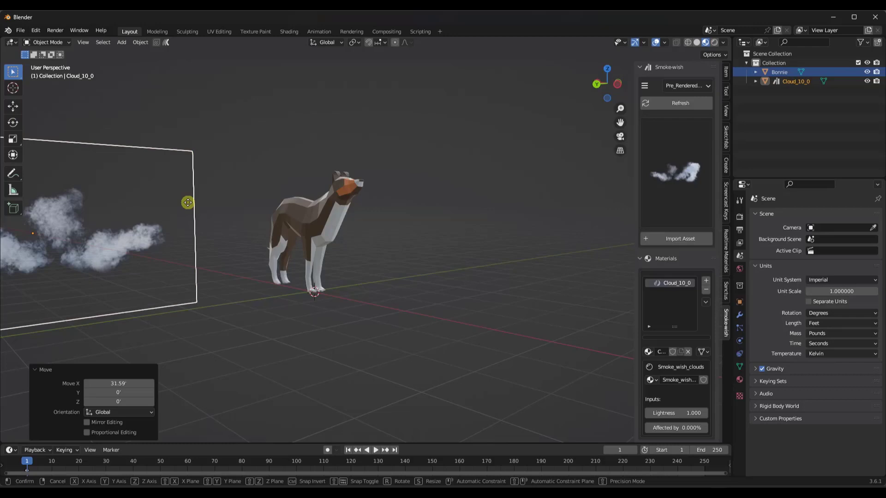
Raise the cloud plane above the animal along the Z axis, first by about 7.6047' and again by about 5.2668'.
{"action": "key", "text": "g"}
{"action": "key", "text": "x"}
{"action": "key", "text": "z"}
{"action": "left_click", "coordinate": [443, 164]}
{"action": "middle_click_drag", "start_coordinate": [443, 163], "coordinate": [276, 231]}
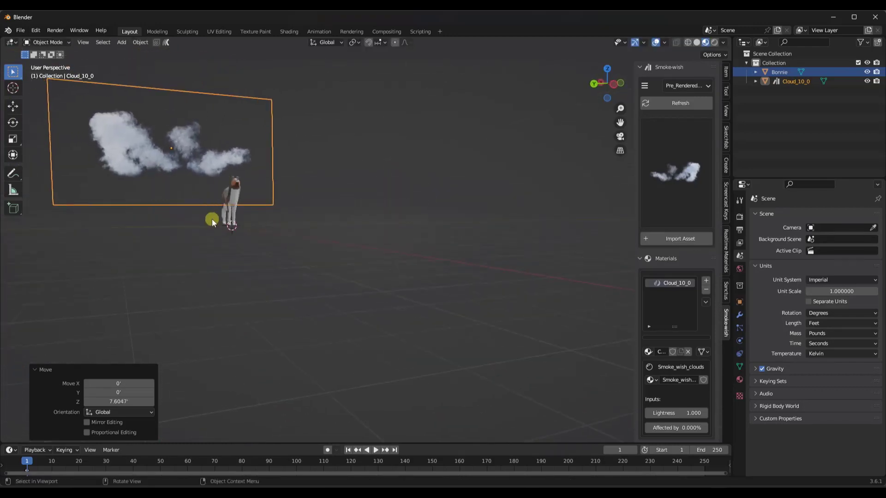
{"action": "key", "text": "g"}
{"action": "key", "text": "z"}
{"action": "left_click", "coordinate": [214, 167]}
Play back the cloud animation, examine the cloud up close, and pause it.
{"action": "middle_click_drag", "start_coordinate": [212, 159], "coordinate": [193, 164]}
{"action": "scroll", "coordinate": [138, 106], "scroll_direction": "down", "scroll_amount": 4}
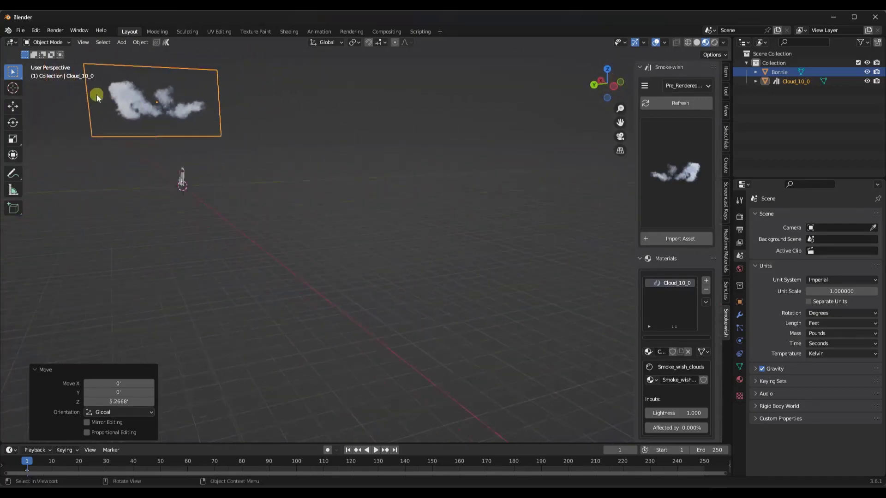
{"action": "scroll", "coordinate": [96, 95], "scroll_direction": "up", "scroll_amount": 6}
{"action": "scroll", "coordinate": [249, 124], "scroll_direction": "down", "scroll_amount": 3}
{"action": "scroll", "coordinate": [250, 123], "scroll_direction": "up", "scroll_amount": 1}
{"action": "key", "text": "space"}
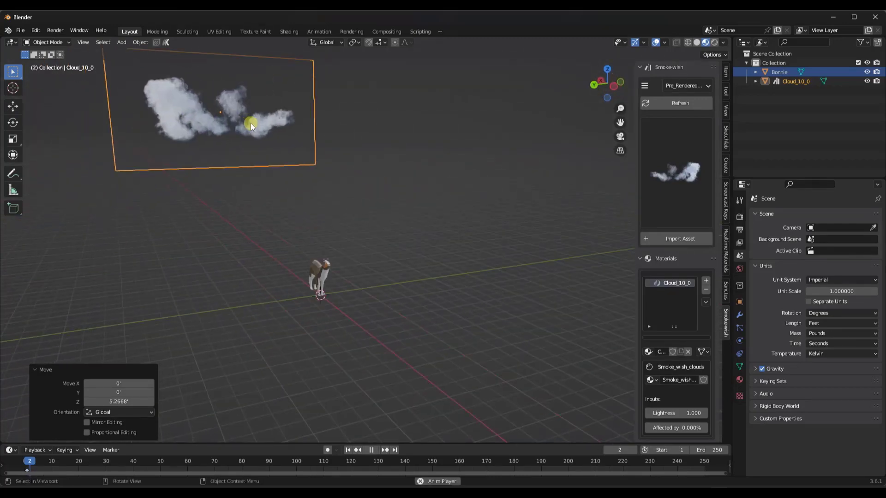
{"action": "scroll", "coordinate": [182, 117], "scroll_direction": "up", "scroll_amount": 5}
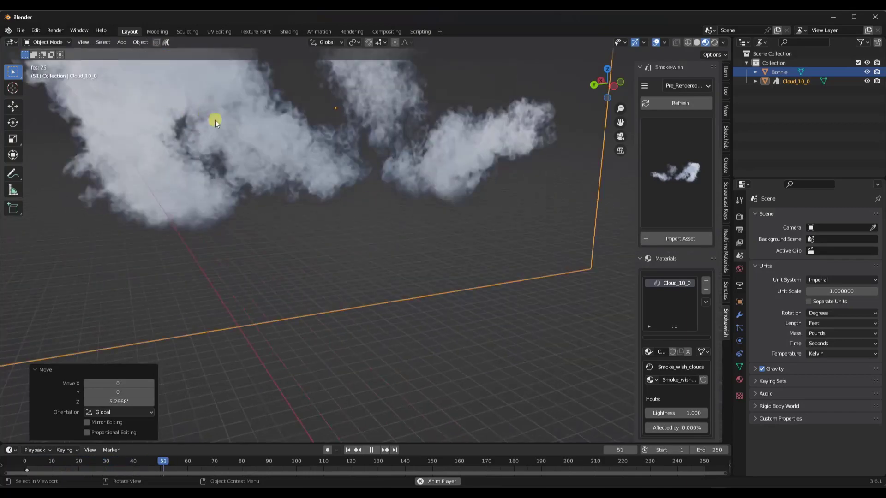
{"action": "key", "text": "space"}
Move the cloud about 9.2269' along Y and 1.2664' along Z, and duplicate it with an offset of about -22.434' in Y and -2.4424' in Z.
{"action": "scroll", "coordinate": [215, 120], "scroll_direction": "down", "scroll_amount": 7}
{"action": "middle_click_drag", "start_coordinate": [216, 121], "coordinate": [309, 198]}
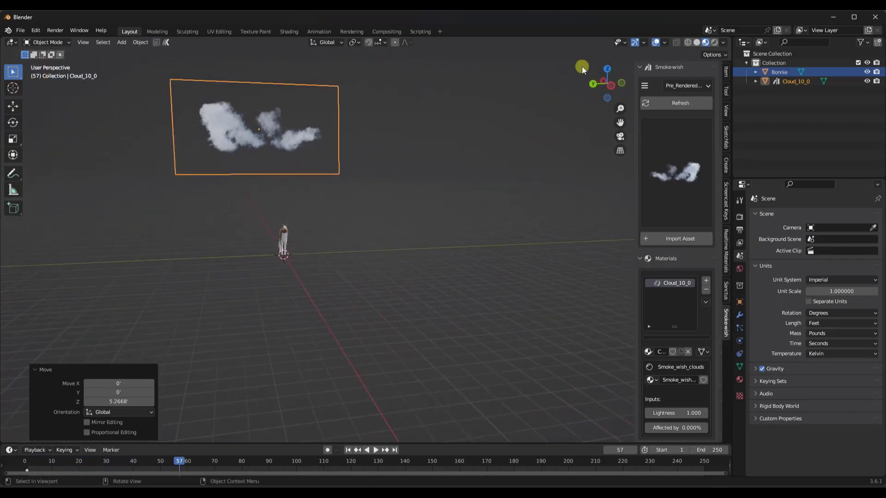
{"action": "left_click", "coordinate": [611, 84]}
{"action": "scroll", "coordinate": [244, 146], "scroll_direction": "up", "scroll_amount": 3}
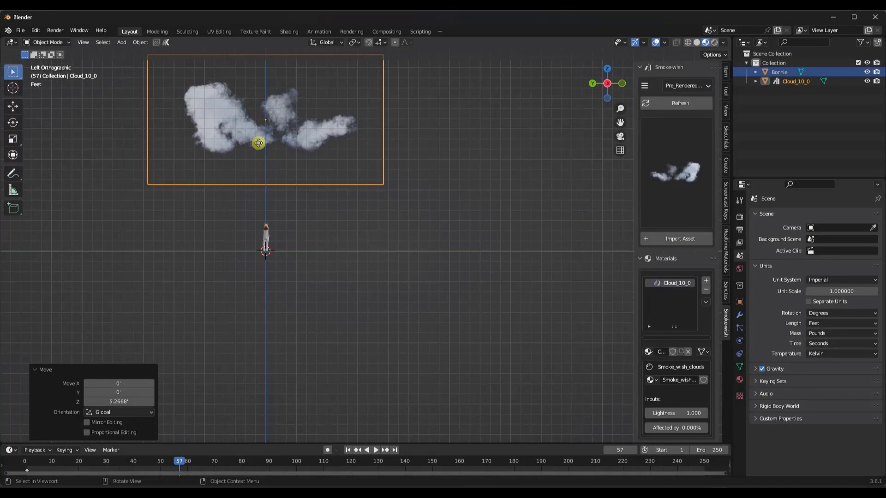
{"action": "key", "text": "shift+d"}
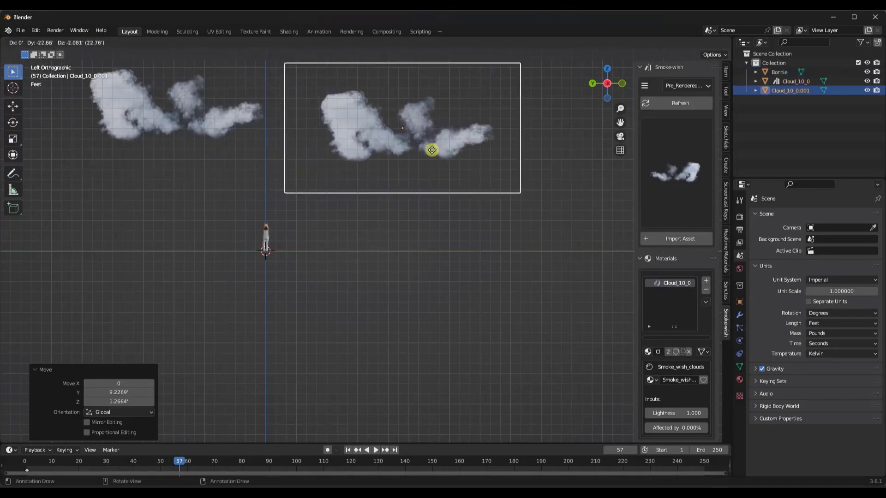
{"action": "left_click", "coordinate": [432, 150]}
Rotate the duplicated cloud 180° about the Z axis and scale it down to about 0.613.
{"action": "key", "text": "r"}
{"action": "key", "text": "z"}
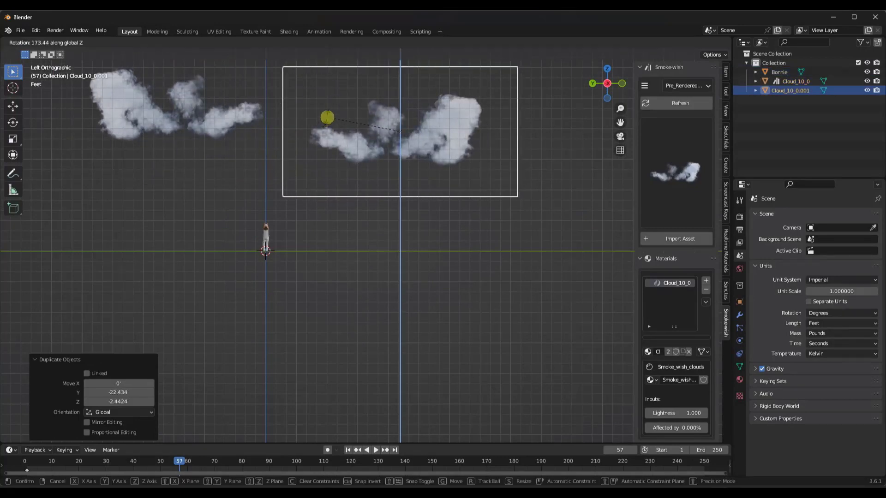
{"action": "type", "text": "90"}
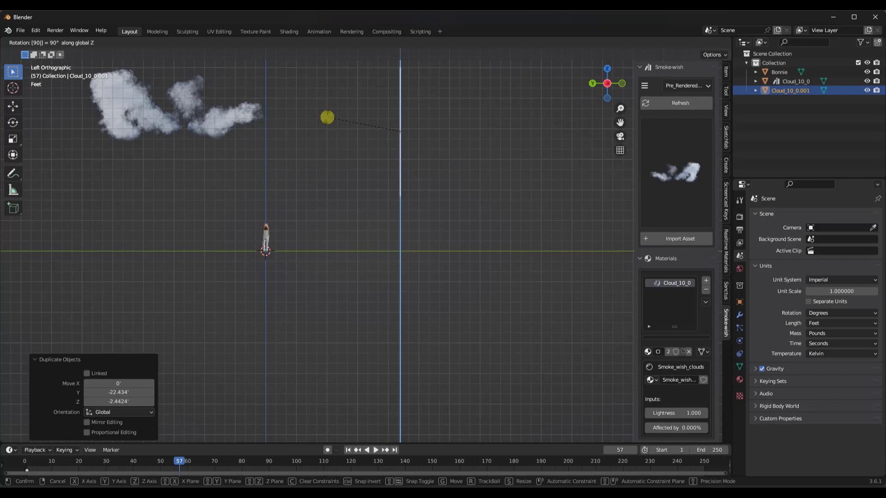
{"action": "key", "text": "BackSpace"}
{"action": "key", "text": "BackSpace"}
{"action": "key", "text": "BackSpace"}
{"action": "type", "text": "180"}
{"action": "key", "text": "Return"}
{"action": "key", "text": "s"}
{"action": "left_click", "coordinate": [356, 123]}
Try out the Cloud_20_0 preset at the scene origin, rotated 90° about the Z axis, and discard it.
{"action": "left_click", "coordinate": [664, 189]}
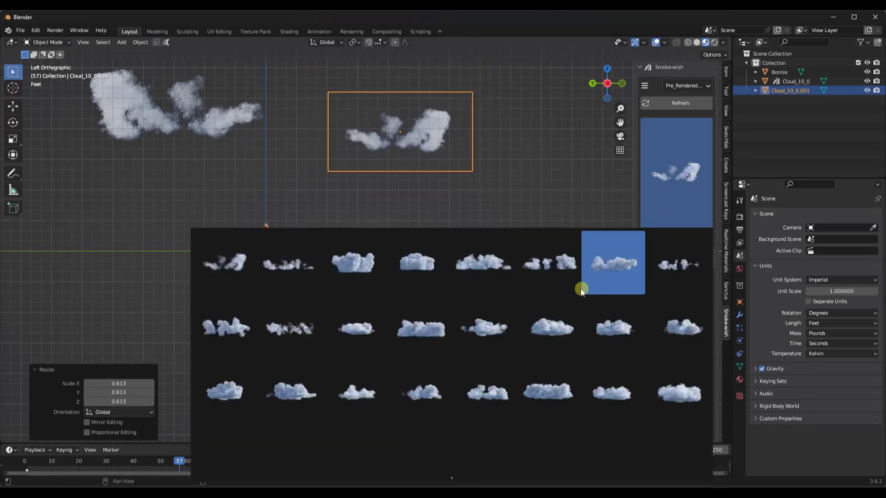
{"action": "left_click", "coordinate": [421, 329]}
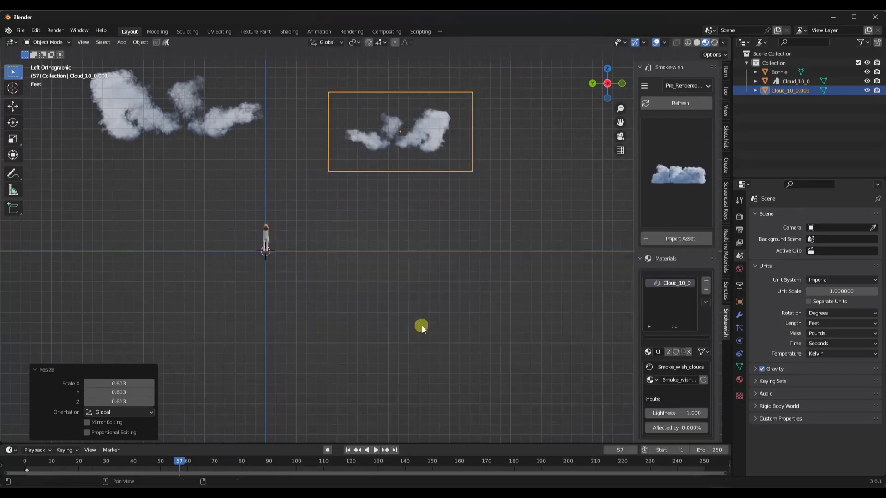
{"action": "left_click", "coordinate": [682, 241]}
{"action": "key", "text": "r"}
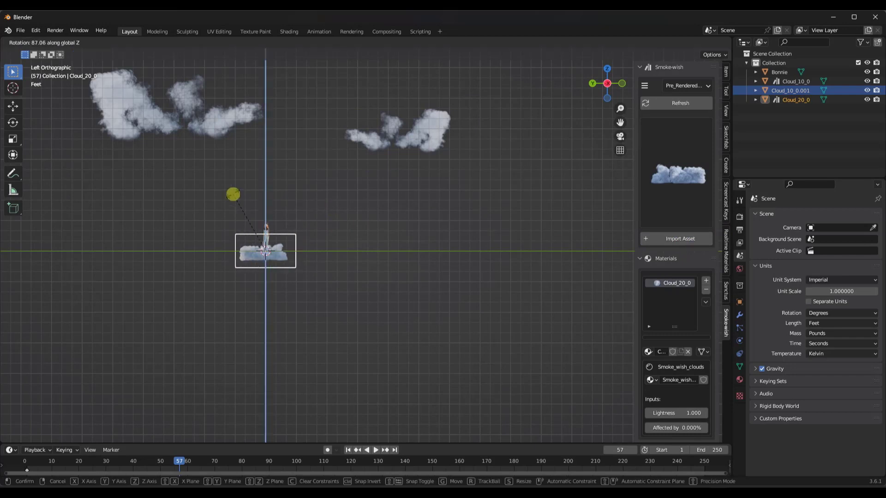
{"action": "key", "text": "Return"}
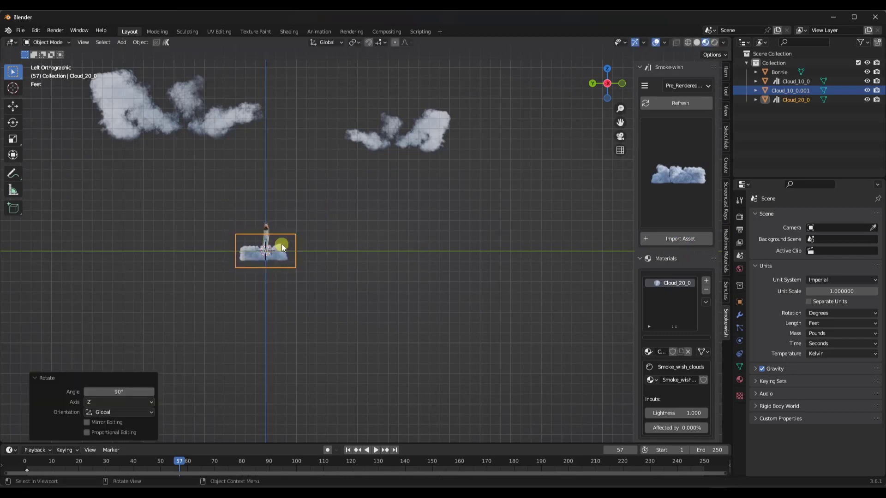
{"action": "key", "text": "Delete"}
Delete both Cloud_10_0 planes so that only the animal model is left in the scene.
{"action": "left_click", "coordinate": [193, 121]}
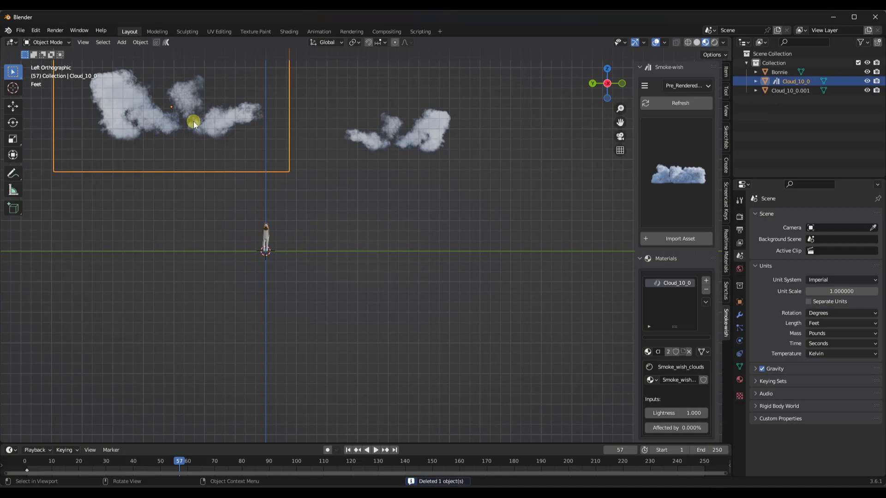
{"action": "key", "text": "Delete"}
{"action": "left_click", "coordinate": [430, 126]}
{"action": "key", "text": "Delete"}
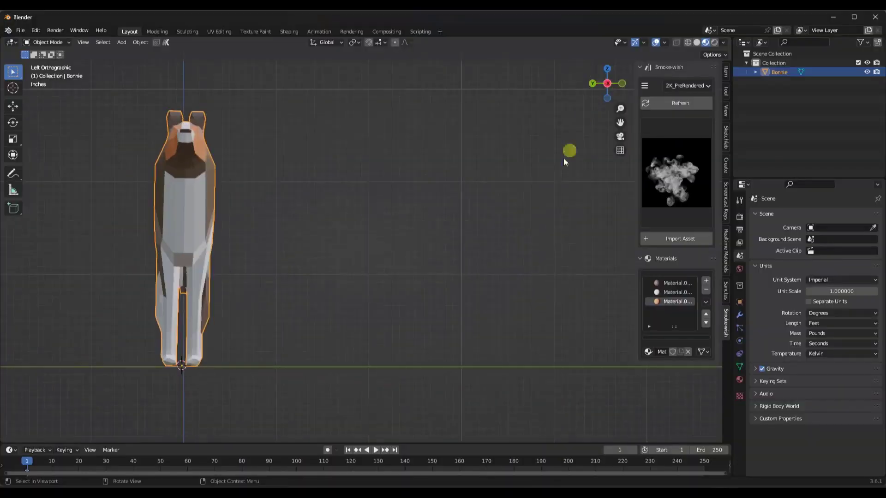
Import the last preset of the Loop_Smoke_VDB category, Tire_draft_Loop_0, into the scene with the animal model.
{"action": "scroll", "coordinate": [564, 158], "scroll_direction": "down", "scroll_amount": 3}
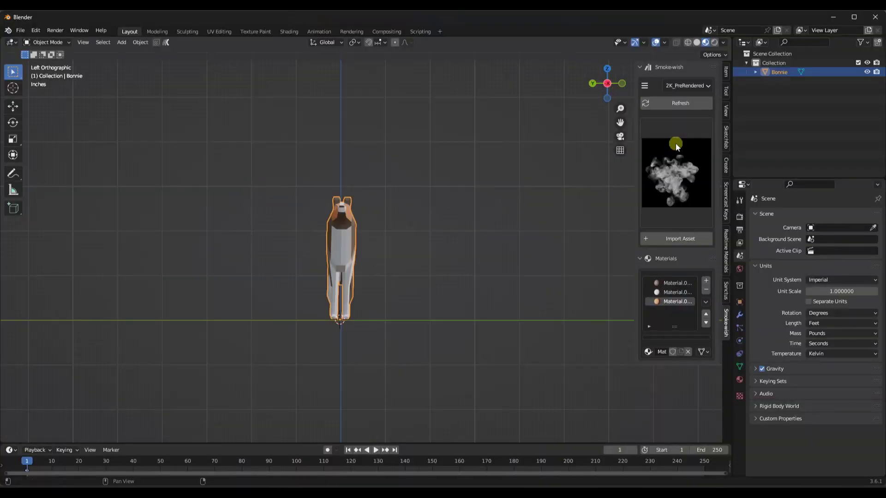
{"action": "left_click", "coordinate": [680, 86]}
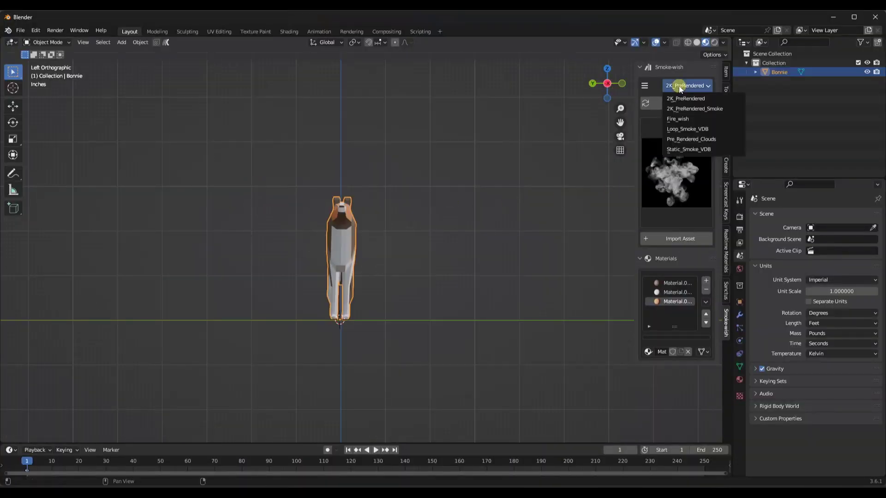
{"action": "left_click", "coordinate": [697, 130]}
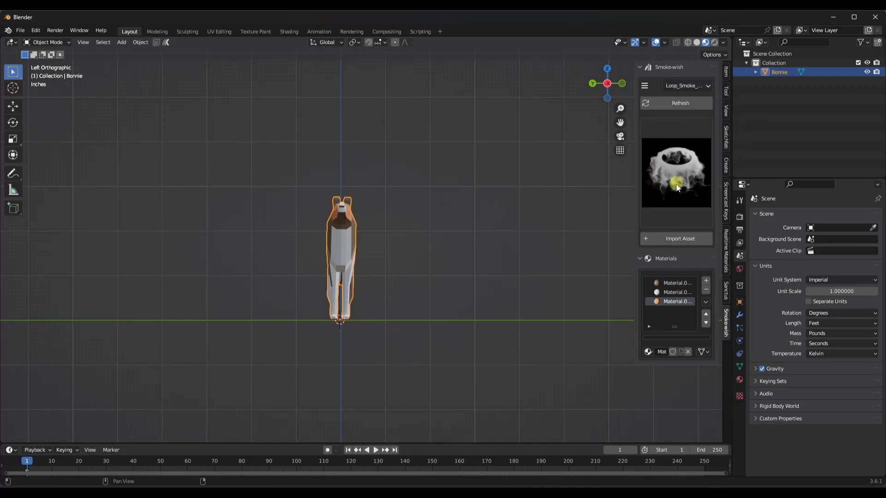
{"action": "left_click", "coordinate": [687, 87]}
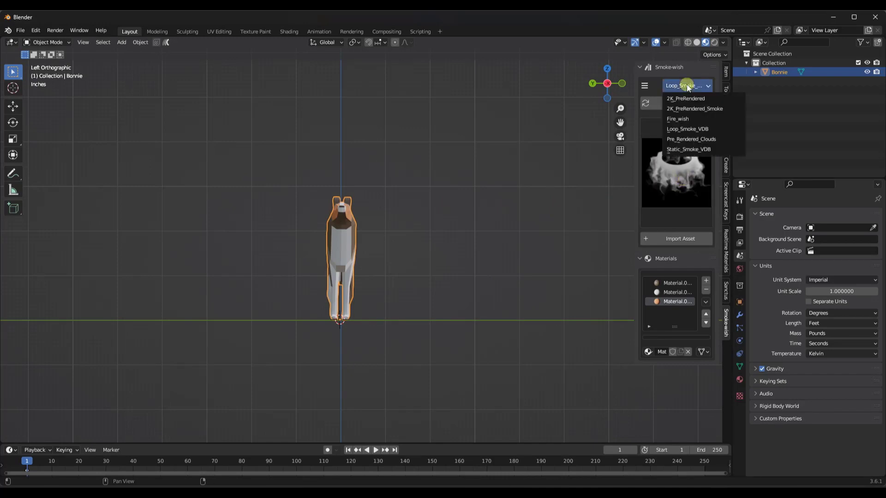
{"action": "left_click", "coordinate": [691, 130]}
{"action": "left_click", "coordinate": [680, 186]}
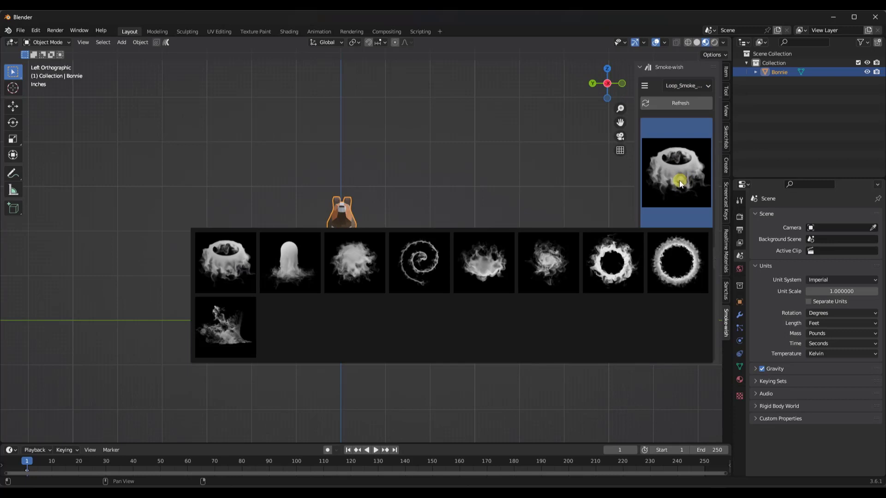
{"action": "left_click", "coordinate": [226, 333]}
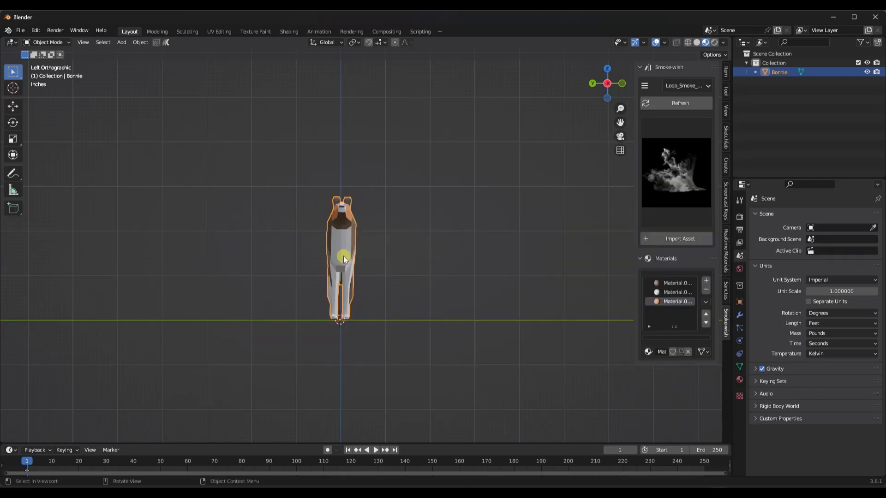
{"action": "middle_click_drag", "start_coordinate": [344, 257], "coordinate": [388, 261]}
{"action": "scroll", "coordinate": [394, 262], "scroll_direction": "down", "scroll_amount": 5}
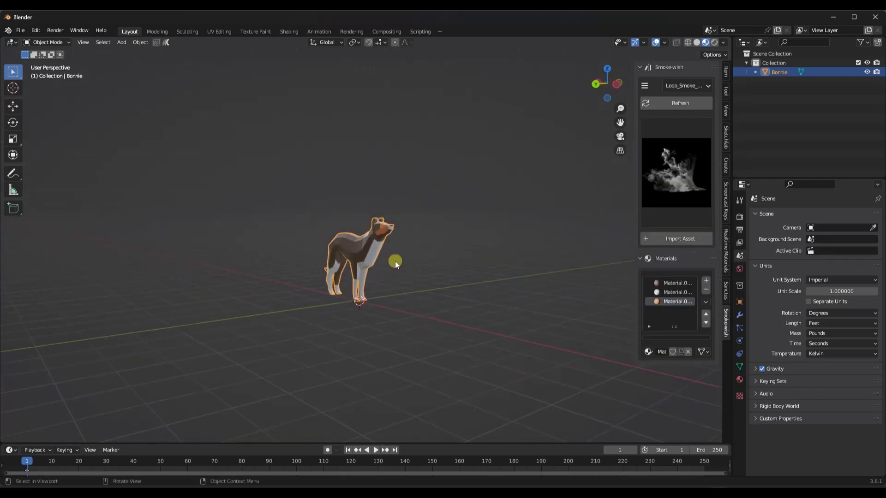
{"action": "left_click", "coordinate": [680, 239]}
Scale the Tire_draft_Loop_0 smoke volume down twice, by about 0.345 and about 0.376.
{"action": "key", "text": "s"}
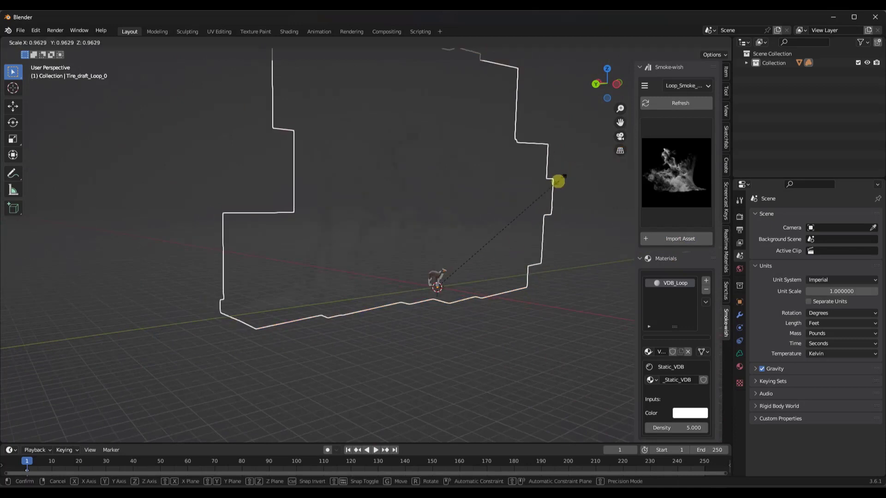
{"action": "left_click", "coordinate": [480, 254]}
{"action": "scroll", "coordinate": [439, 284], "scroll_direction": "up", "scroll_amount": 4}
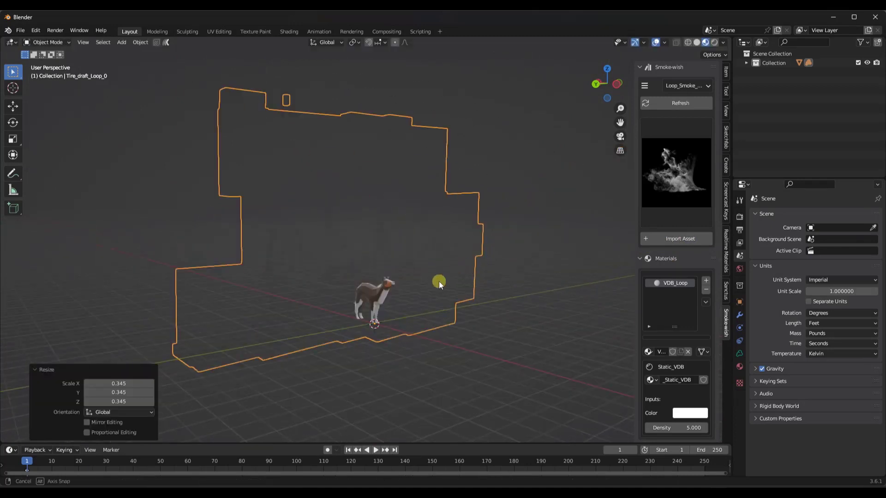
{"action": "key", "text": "s"}
{"action": "left_click", "coordinate": [430, 282]}
Move the smoke volume about 3.8651' along the X axis, behind the animal.
{"action": "key", "text": "g"}
{"action": "key", "text": "z"}
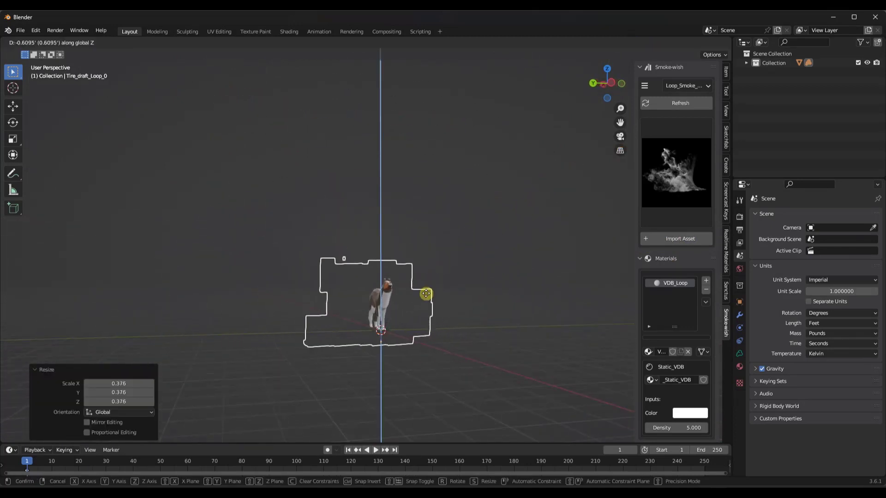
{"action": "key", "text": "x"}
{"action": "left_click", "coordinate": [408, 286]}
{"action": "scroll", "coordinate": [369, 298], "scroll_direction": "up", "scroll_amount": 5}
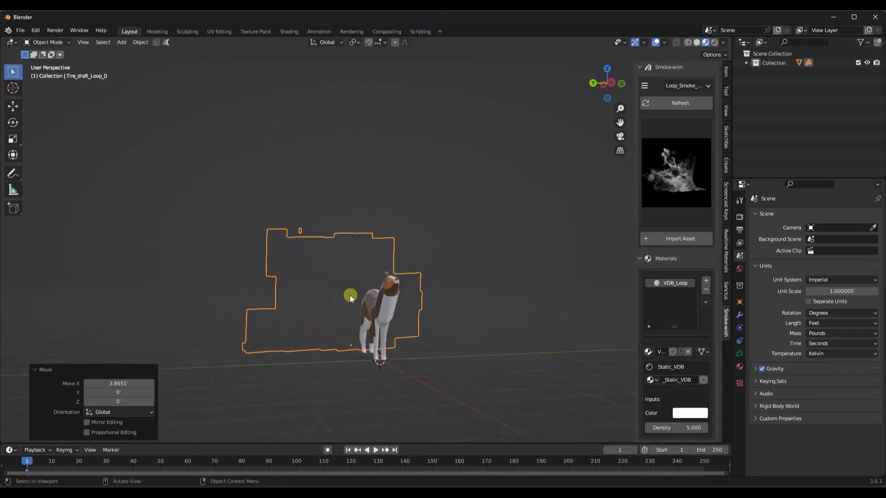
Switch the viewport to Rendered shading and open the material properties of the smoke volume.
{"action": "left_click", "coordinate": [715, 43]}
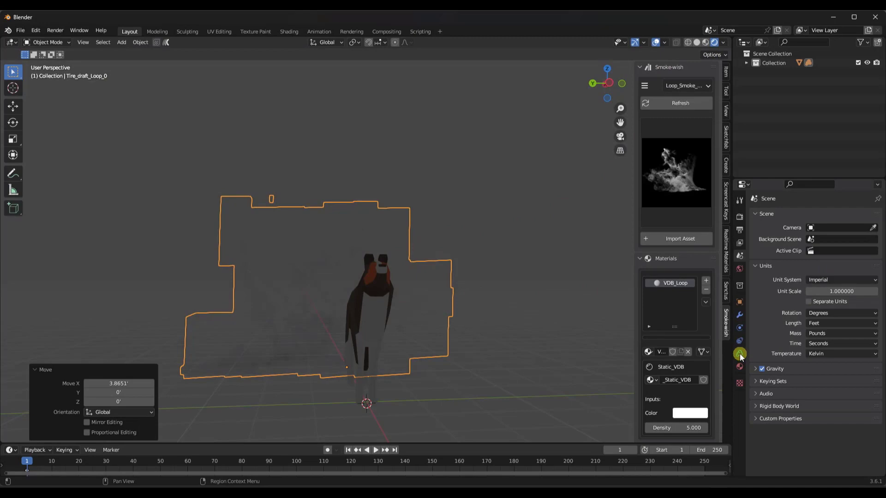
{"action": "left_click", "coordinate": [739, 366]}
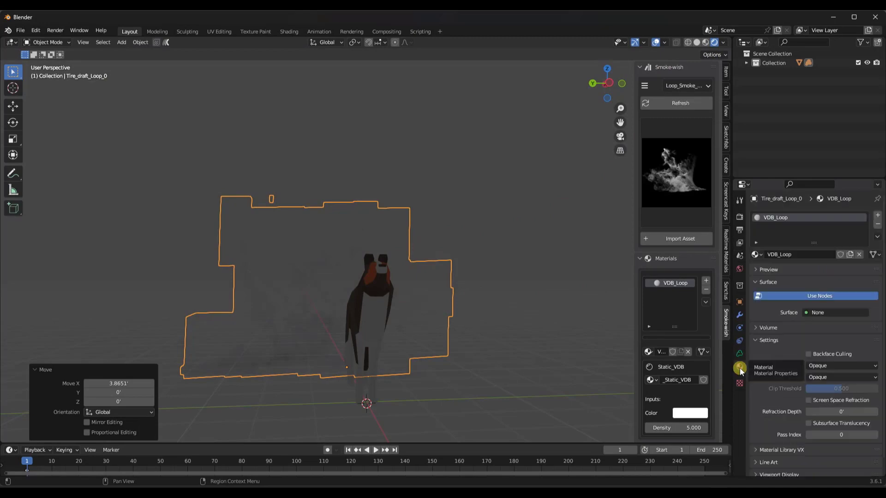
Add a point light to the scene and move it about -3.1058' along the X axis, in front of the animal.
{"action": "left_click", "coordinate": [481, 268]}
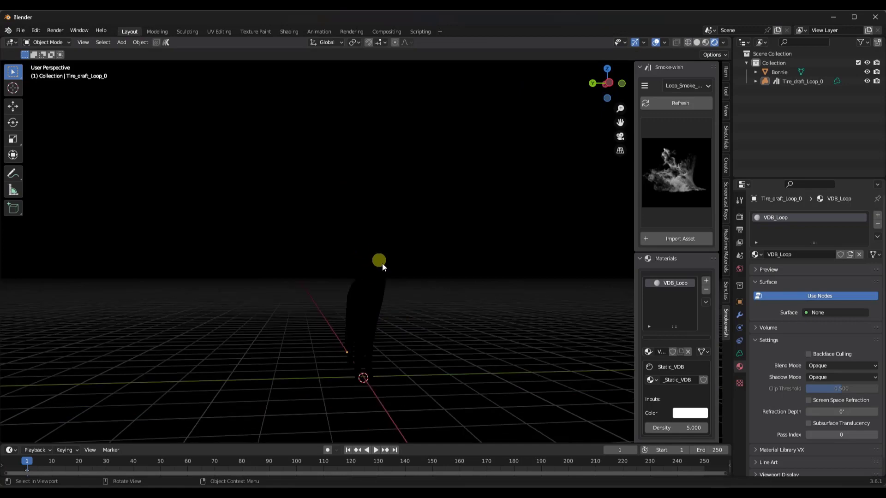
{"action": "mouse_move", "coordinate": [382, 267]}
{"action": "middle_mouse_down"}
{"action": "mouse_move", "coordinate": [392, 321]}
{"action": "mouse_move", "coordinate": [386, 273]}
{"action": "mouse_move", "coordinate": [406, 276]}
{"action": "mouse_move", "coordinate": [396, 277]}
{"action": "mouse_move", "coordinate": [402, 283]}
{"action": "mouse_move", "coordinate": [372, 251]}
{"action": "mouse_move", "coordinate": [391, 254]}
{"action": "mouse_move", "coordinate": [383, 252]}
{"action": "middle_mouse_up"}
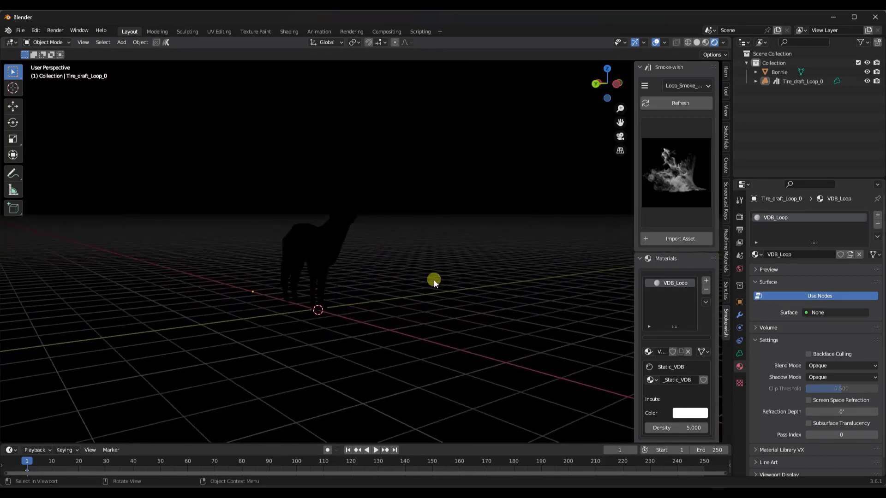
{"action": "key", "text": "shift+a"}
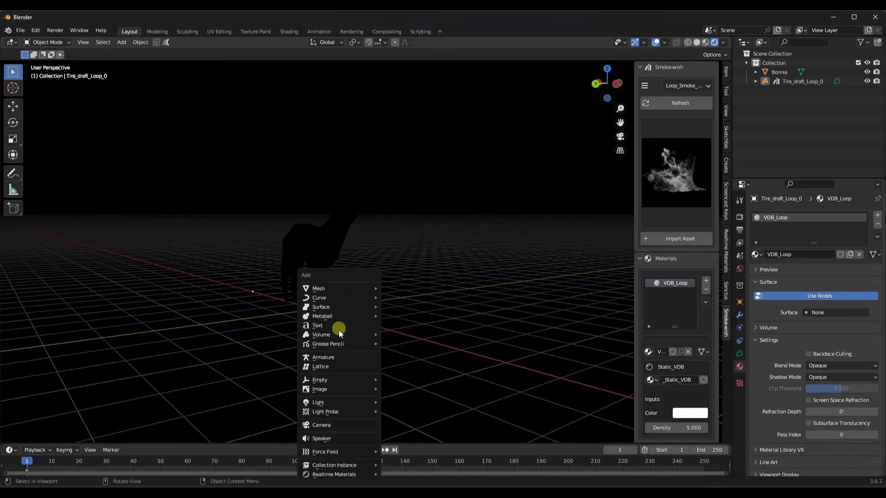
{"action": "mouse_move", "coordinate": [337, 404]}
{"action": "left_click", "coordinate": [381, 400]}
{"action": "key", "text": "g"}
{"action": "key", "text": "y"}
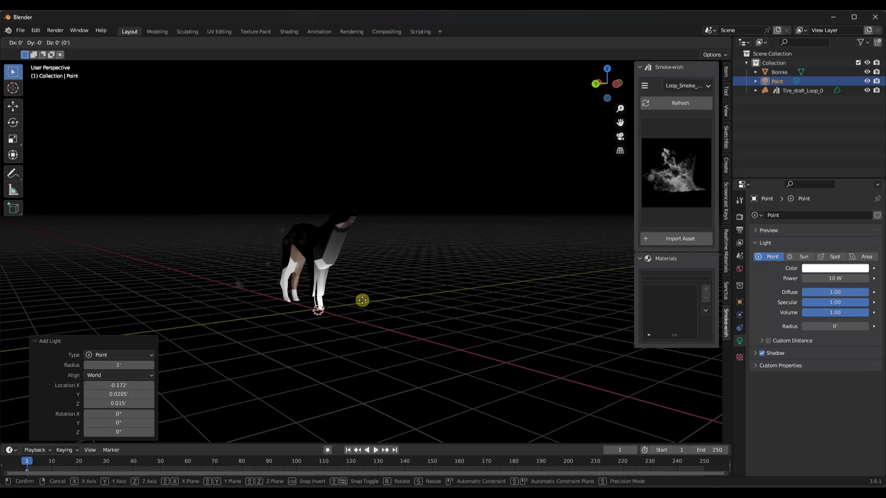
{"action": "key", "text": "x"}
{"action": "left_click", "coordinate": [435, 340]}
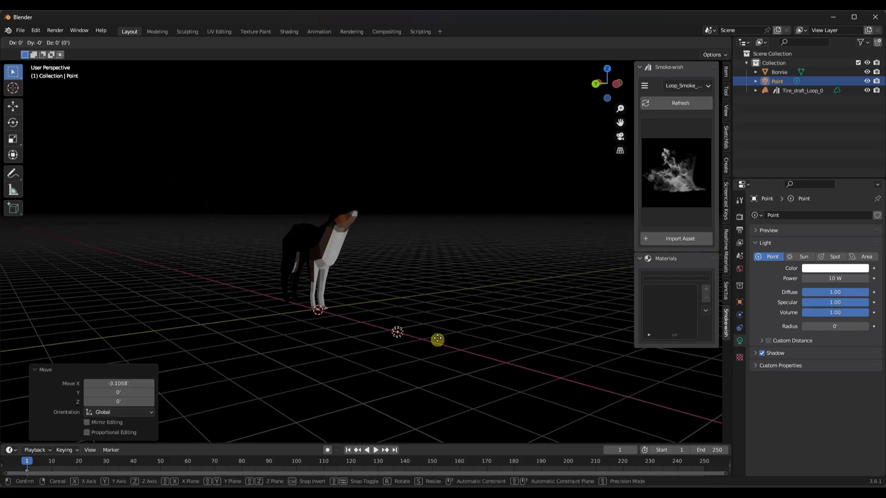
Raise the point light along the Z axis to well above the animal and shift it about -0.89156' along Y.
{"action": "key", "text": "g"}
{"action": "key", "text": "z"}
{"action": "left_click", "coordinate": [419, 157]}
{"action": "key", "text": "g"}
{"action": "key", "text": "y"}
{"action": "left_click", "coordinate": [452, 154]}
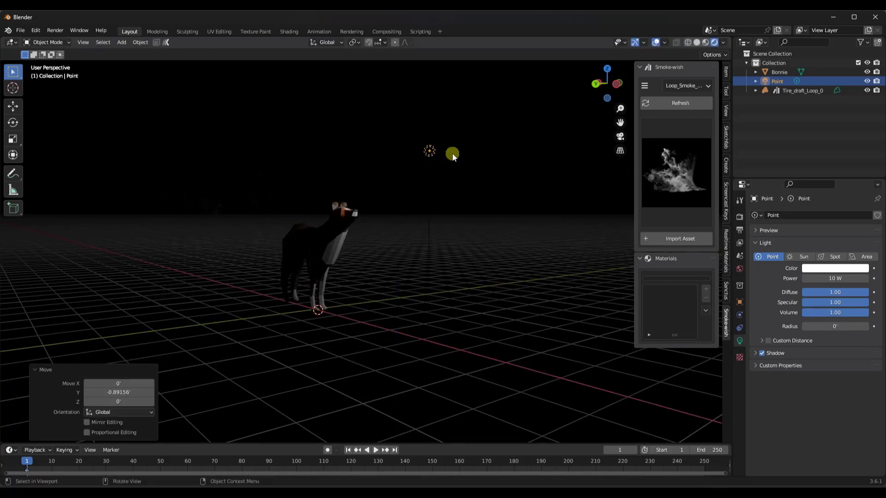
Set the point light's power to 1000 W and check how it lights the smoke and the animal.
{"action": "left_click", "coordinate": [835, 279]}
{"action": "type", "text": "1000"}
{"action": "key", "text": "Return"}
{"action": "middle_click_drag", "start_coordinate": [443, 278], "coordinate": [347, 238]}
{"action": "scroll", "coordinate": [359, 239], "scroll_direction": "up", "scroll_amount": 2}
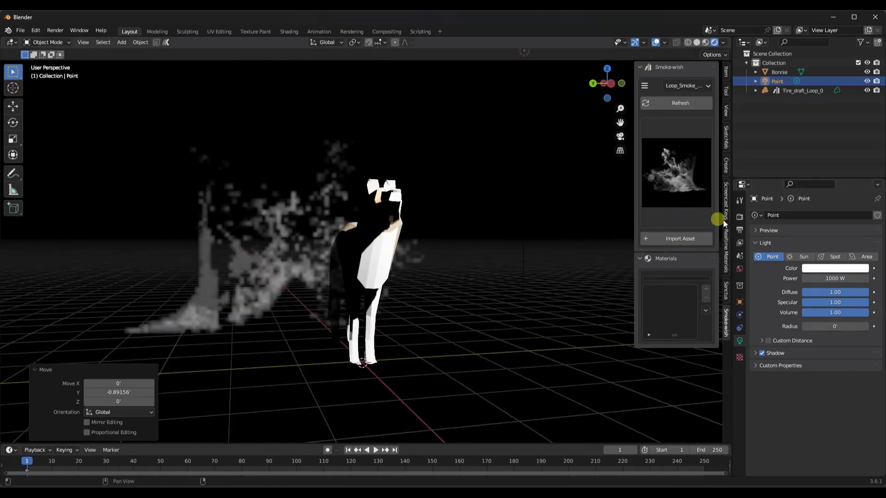
{"action": "middle_click_drag", "start_coordinate": [342, 247], "coordinate": [290, 261]}
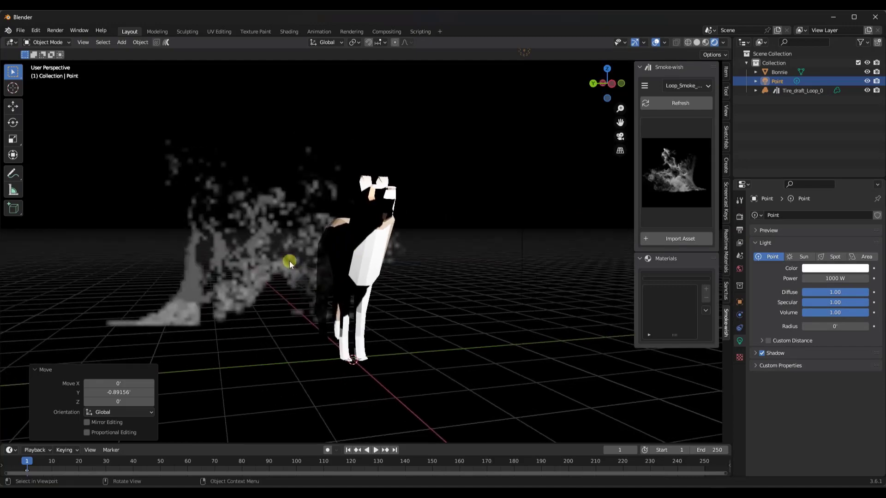
Switch the render engine to Cycles with GPU Compute as the device and enable viewport denoising.
{"action": "left_click", "coordinate": [290, 260]}
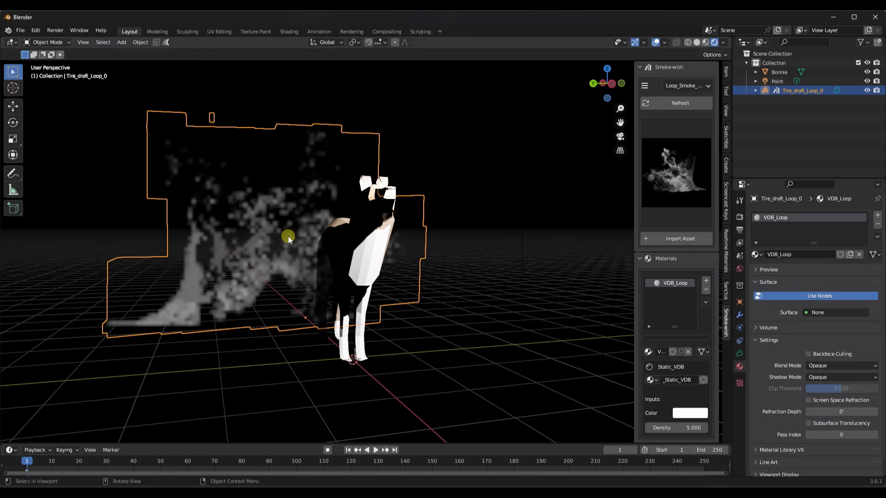
{"action": "left_click", "coordinate": [741, 218]}
{"action": "left_click", "coordinate": [813, 215]}
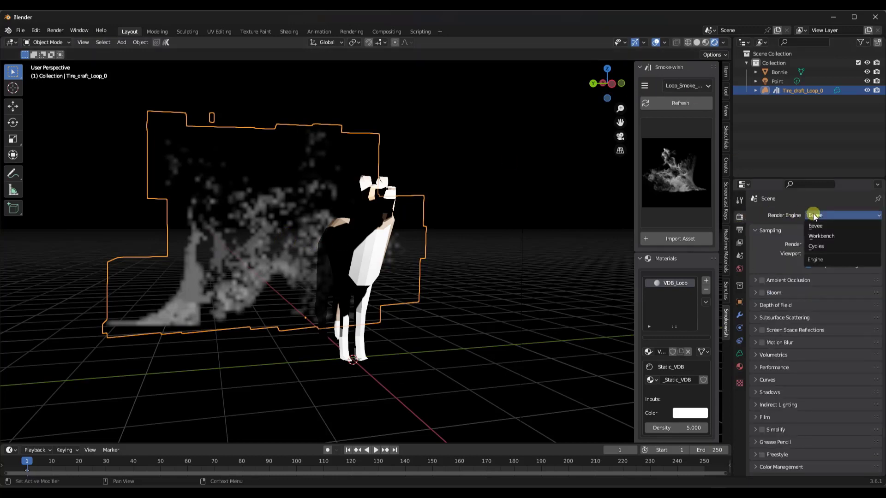
{"action": "left_click", "coordinate": [818, 247]}
{"action": "left_click", "coordinate": [818, 238]}
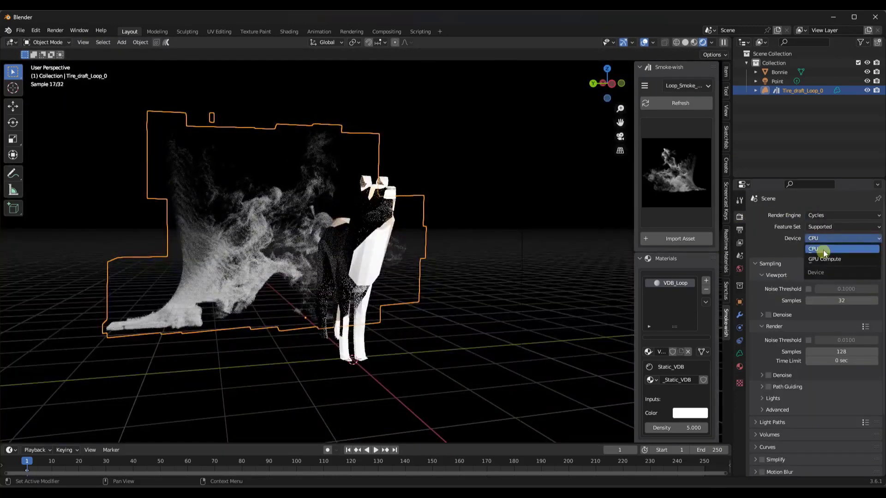
{"action": "left_click", "coordinate": [824, 259]}
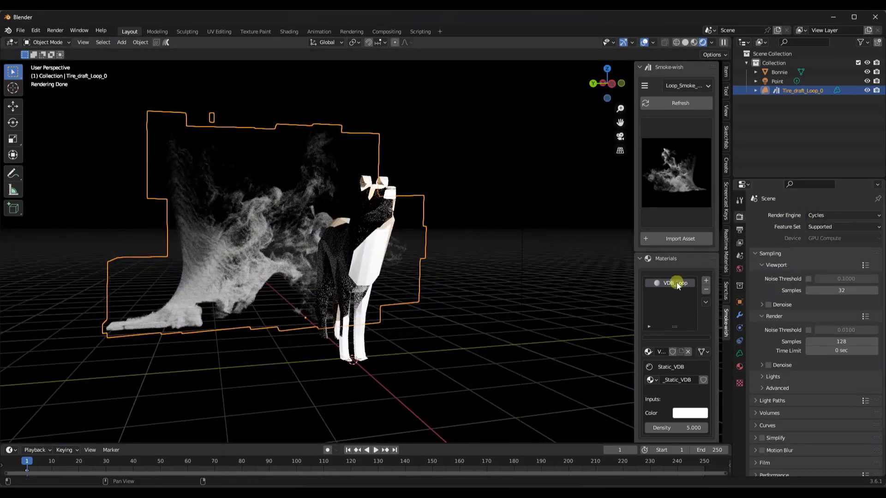
{"action": "left_click", "coordinate": [768, 305]}
Move the smoke volume about -3.1218' along the X axis so that it surrounds the animal.
{"action": "mouse_move", "coordinate": [366, 257]}
{"action": "middle_mouse_down"}
{"action": "mouse_move", "coordinate": [375, 262]}
{"action": "mouse_move", "coordinate": [292, 257]}
{"action": "mouse_move", "coordinate": [451, 266]}
{"action": "mouse_move", "coordinate": [363, 263]}
{"action": "middle_mouse_up"}
{"action": "key", "text": "g"}
{"action": "key", "text": "y"}
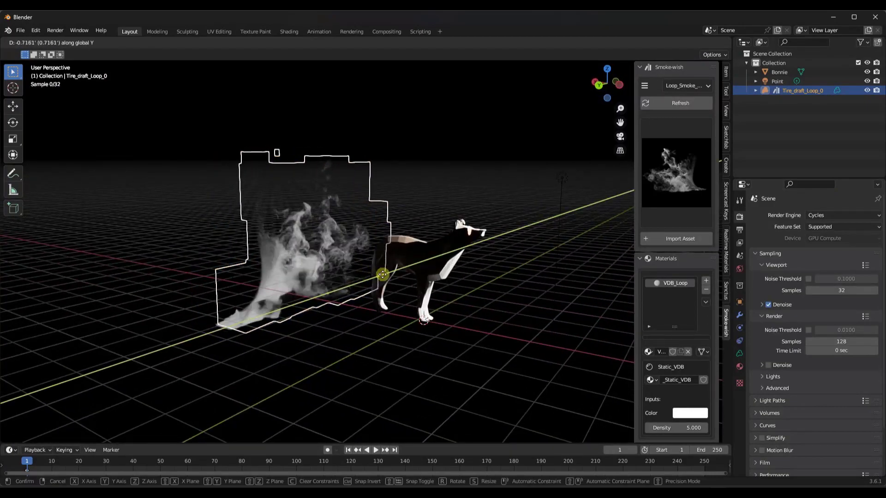
{"action": "key", "text": "x"}
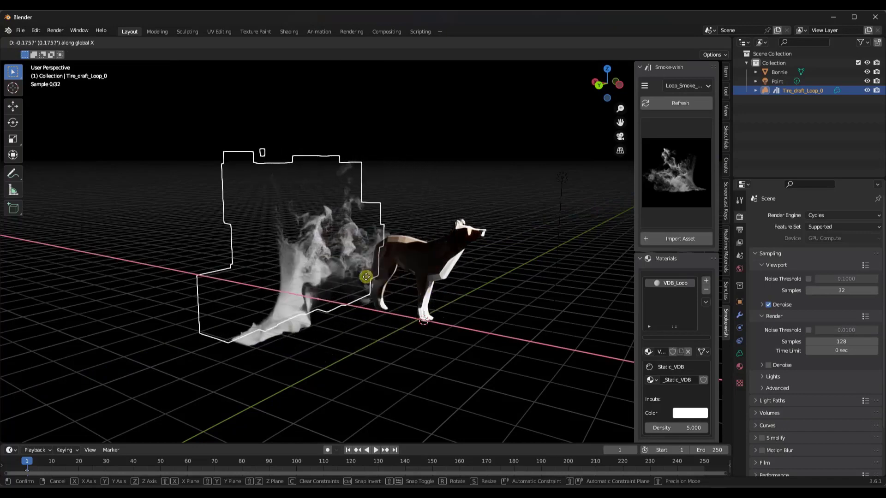
{"action": "left_click", "coordinate": [447, 292]}
{"action": "middle_click_drag", "start_coordinate": [446, 292], "coordinate": [453, 226]}
{"action": "scroll", "coordinate": [360, 282], "scroll_direction": "up", "scroll_amount": 5}
{"action": "middle_click_drag", "start_coordinate": [340, 303], "coordinate": [405, 239]}
{"action": "scroll", "coordinate": [409, 243], "scroll_direction": "down", "scroll_amount": 6}
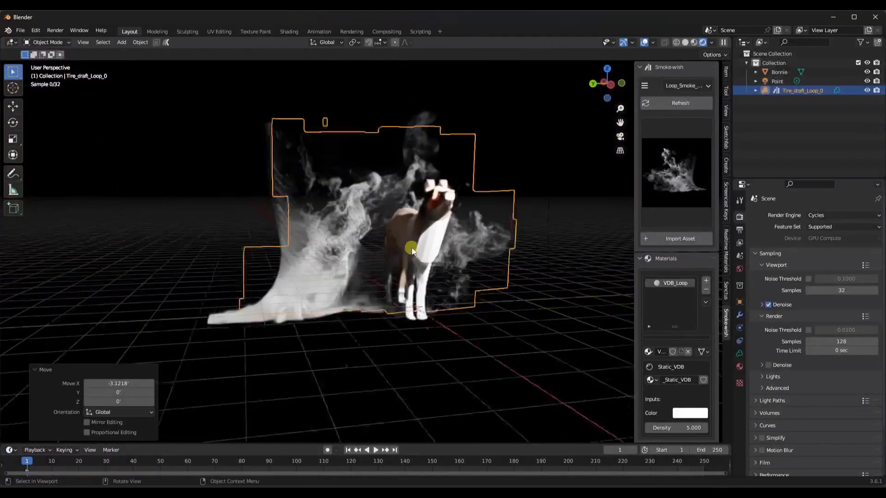
{"action": "scroll", "coordinate": [415, 239], "scroll_direction": "up", "scroll_amount": 3}
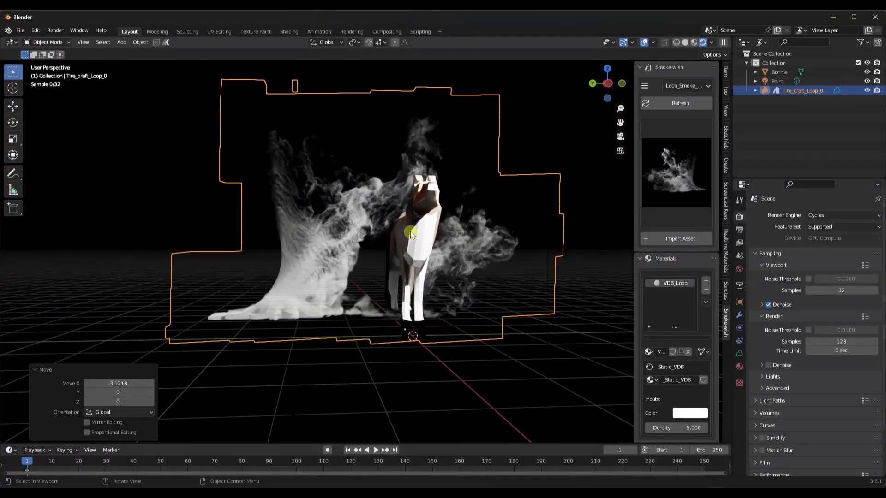
Set the smoke material's density to 1.600 and try out different tints for its colour.
{"action": "mouse_move", "coordinate": [686, 428]}
{"action": "left_mouse_down"}
{"action": "mouse_move", "coordinate": [422, 189]}
{"action": "mouse_move", "coordinate": [433, 198]}
{"action": "left_mouse_up"}
{"action": "left_click", "coordinate": [689, 414]}
{"action": "mouse_move", "coordinate": [711, 315]}
{"action": "left_mouse_down"}
{"action": "mouse_move", "coordinate": [485, 203]}
{"action": "mouse_move", "coordinate": [505, 306]}
{"action": "mouse_move", "coordinate": [489, 313]}
{"action": "left_mouse_up"}
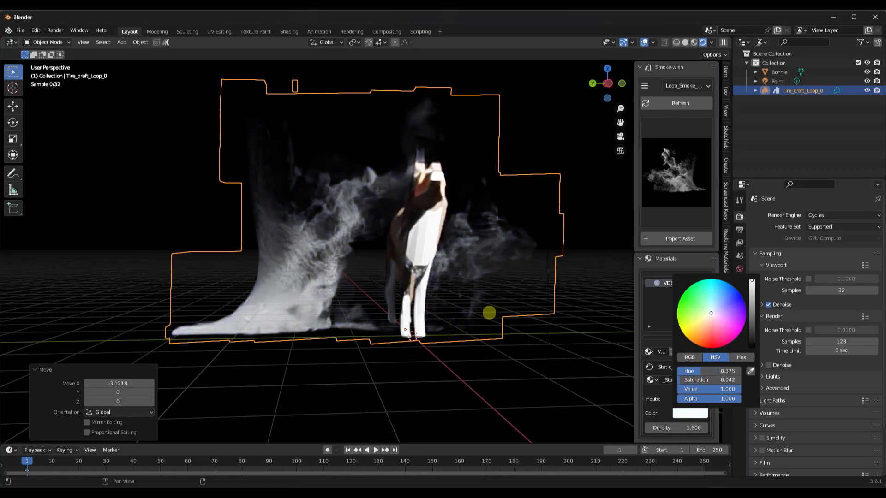
{"action": "middle_click_drag", "start_coordinate": [549, 259], "coordinate": [526, 254]}
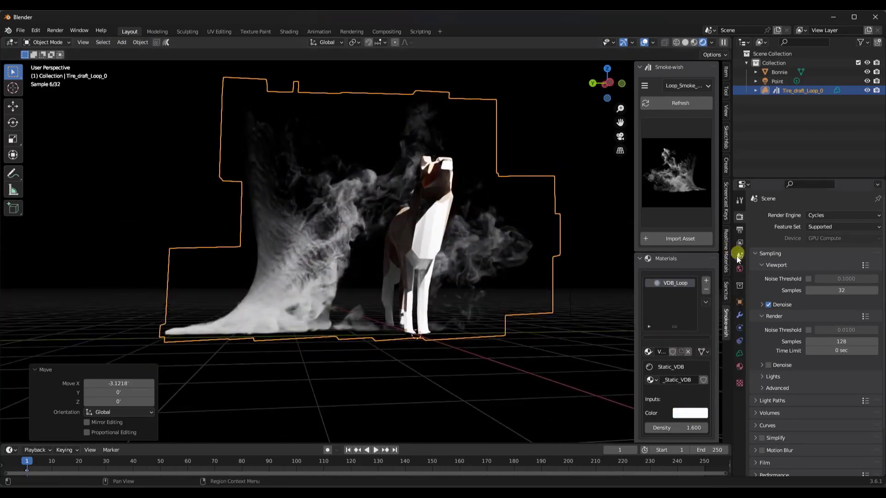
Change the point light's colour to a violet blue with hue 0.665 and saturation 0.862.
{"action": "left_click", "coordinate": [775, 81]}
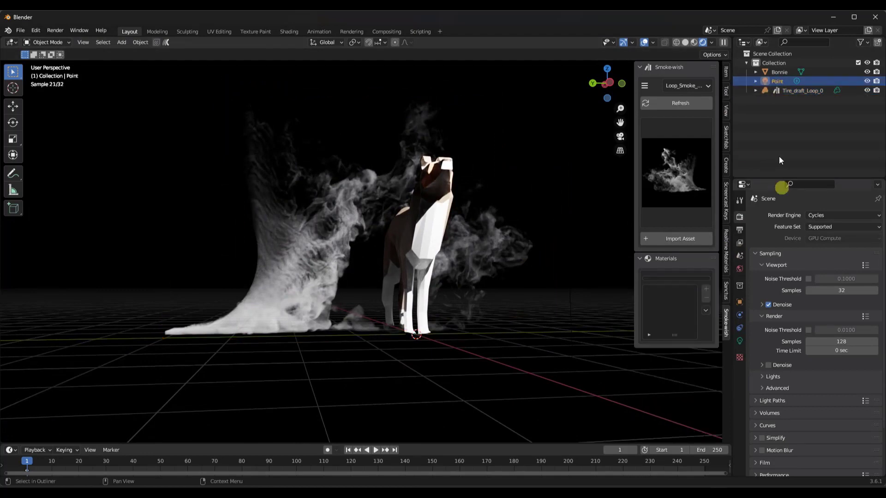
{"action": "left_click", "coordinate": [741, 340]}
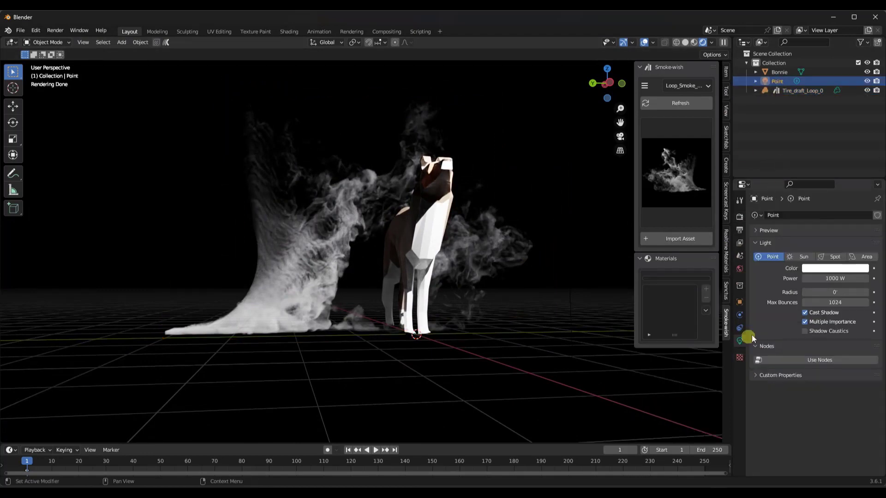
{"action": "left_click", "coordinate": [826, 270]}
{"action": "left_click_drag", "start_coordinate": [821, 176], "coordinate": [396, 286]}
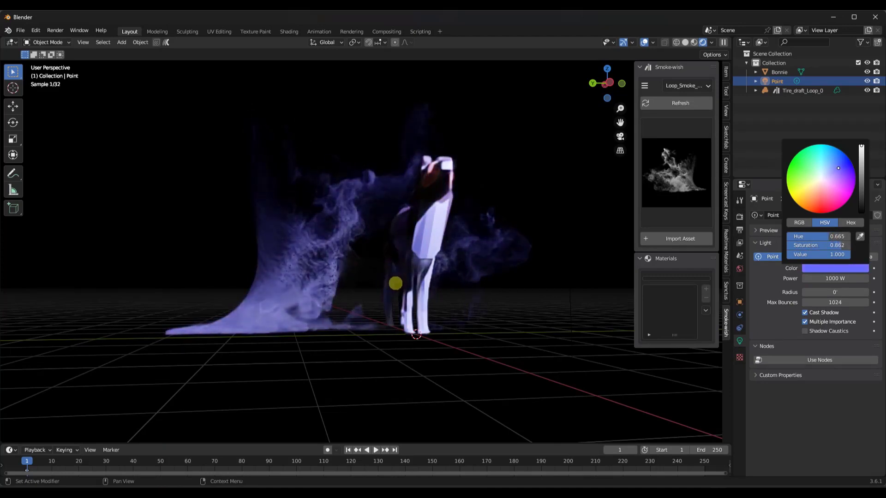
{"action": "middle_click_drag", "start_coordinate": [486, 231], "coordinate": [420, 204]}
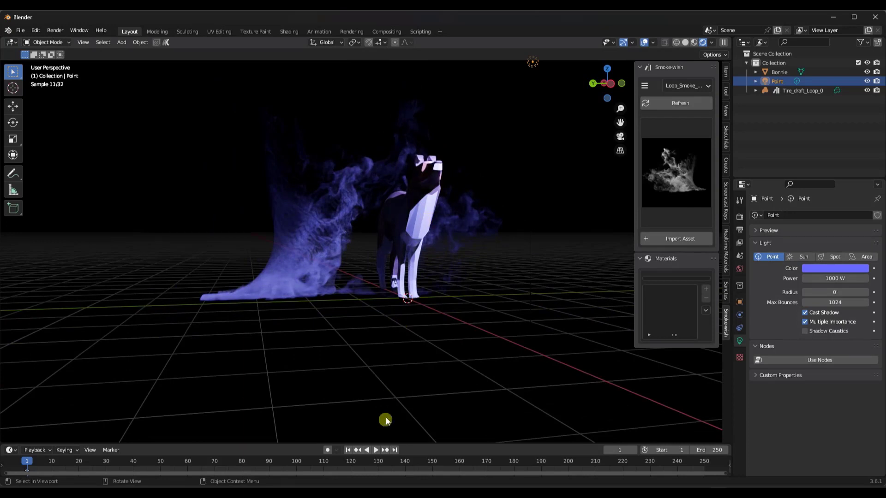
Play the looping smoke animation in the rendered view, viewing it from different angles, and stop the playback.
{"action": "left_click", "coordinate": [375, 451]}
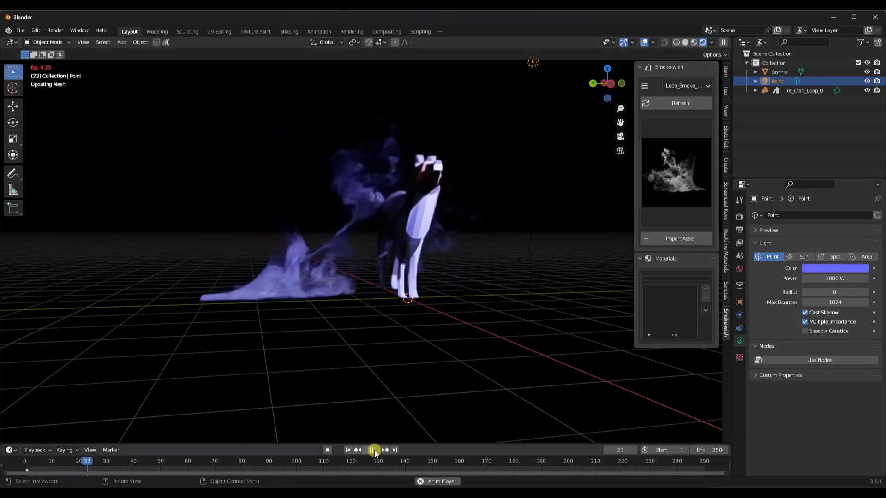
{"action": "left_click", "coordinate": [375, 450]}
{"action": "middle_click_drag", "start_coordinate": [342, 250], "coordinate": [344, 220]}
{"action": "key", "text": "space"}
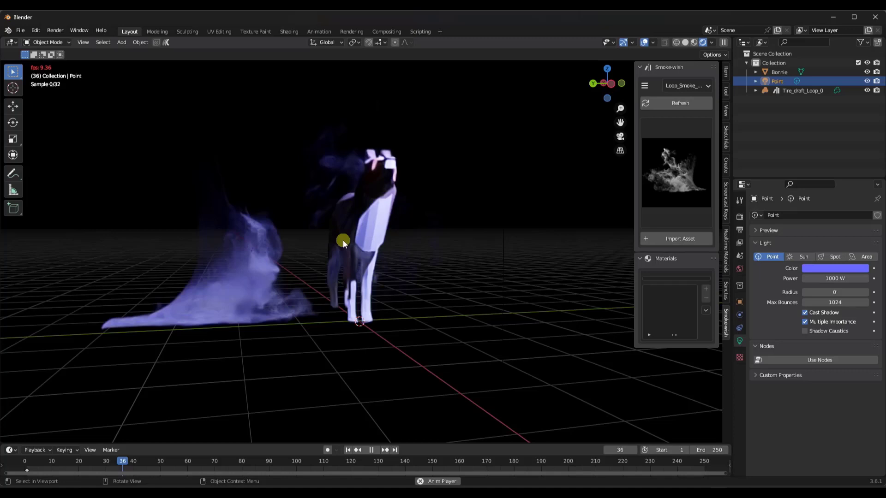
{"action": "key", "text": "space"}
{"action": "left_click", "coordinate": [361, 239]}
{"action": "middle_click_drag", "start_coordinate": [362, 237], "coordinate": [368, 221]}
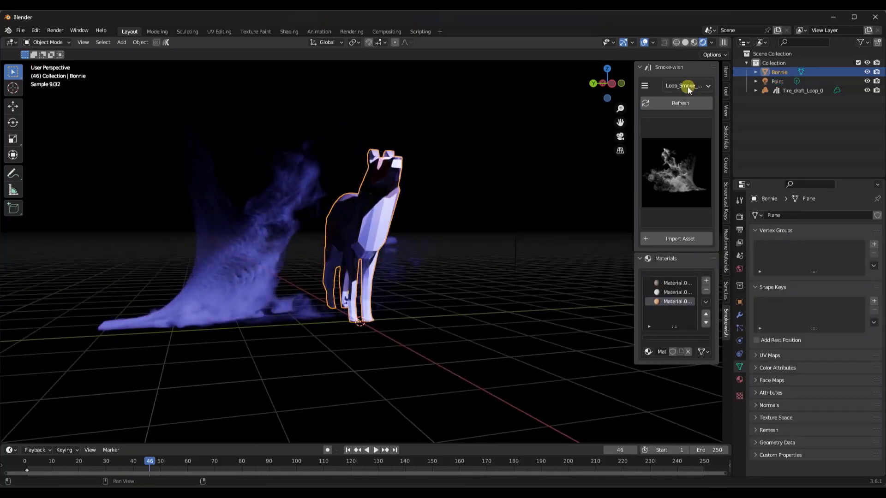
Delete the Tire_draft_Loop_0 smoke volume and import the smoke ring preset Magic_loop_8__0 in its place.
{"action": "left_click", "coordinate": [284, 244]}
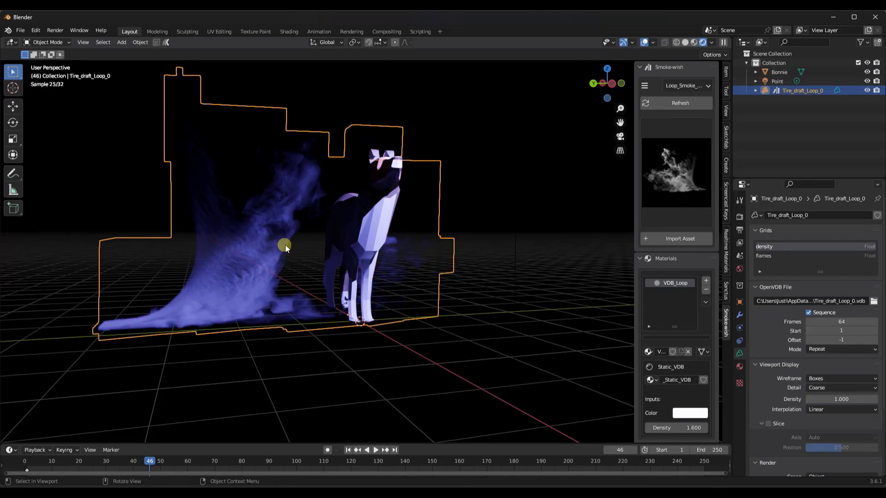
{"action": "key", "text": "Delete"}
{"action": "left_click", "coordinate": [670, 182]}
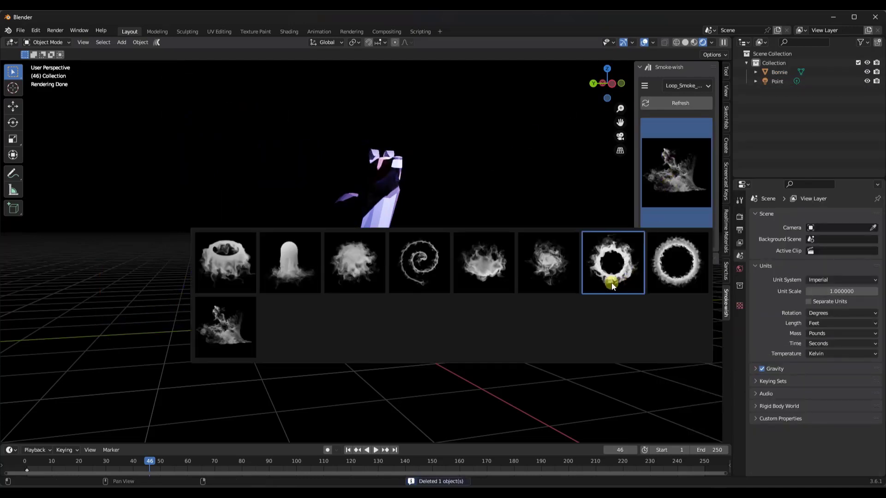
{"action": "left_click", "coordinate": [662, 277]}
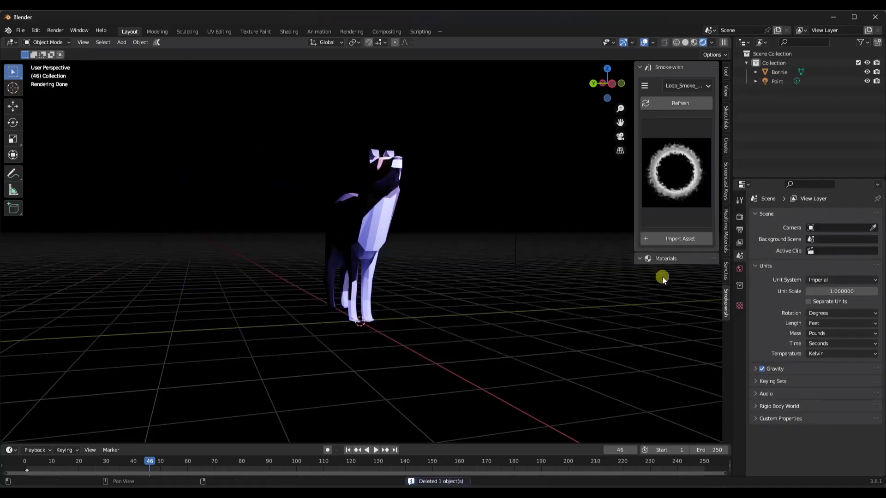
{"action": "left_click", "coordinate": [673, 238]}
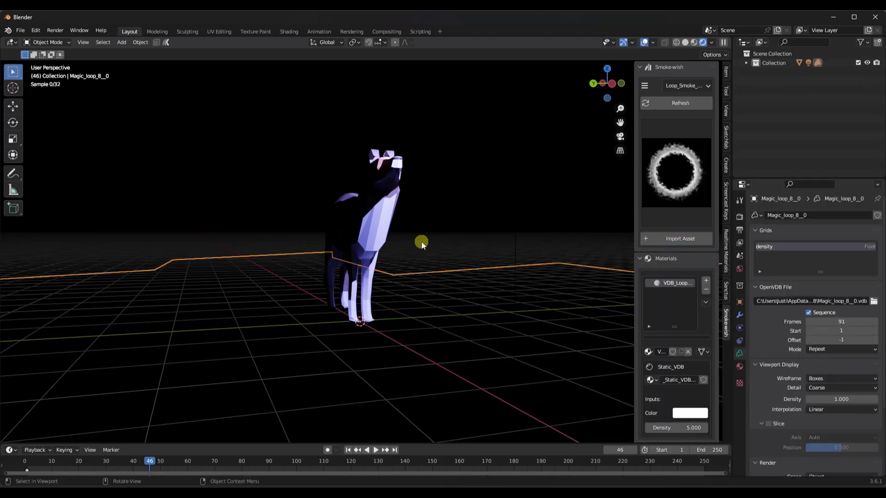
Scale the smoke ring down twice, by about 0.28 and about 0.662, to fit around the animal.
{"action": "scroll", "coordinate": [417, 245], "scroll_direction": "down", "scroll_amount": 5}
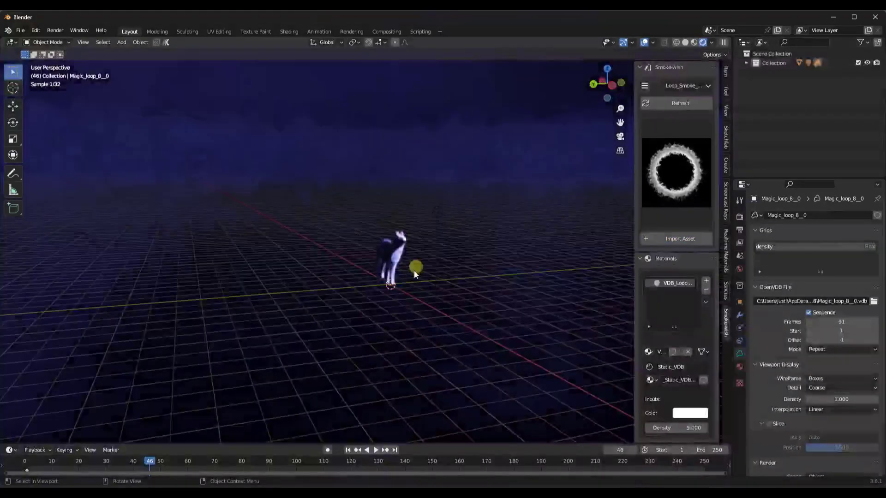
{"action": "type", "text": "s.25"}
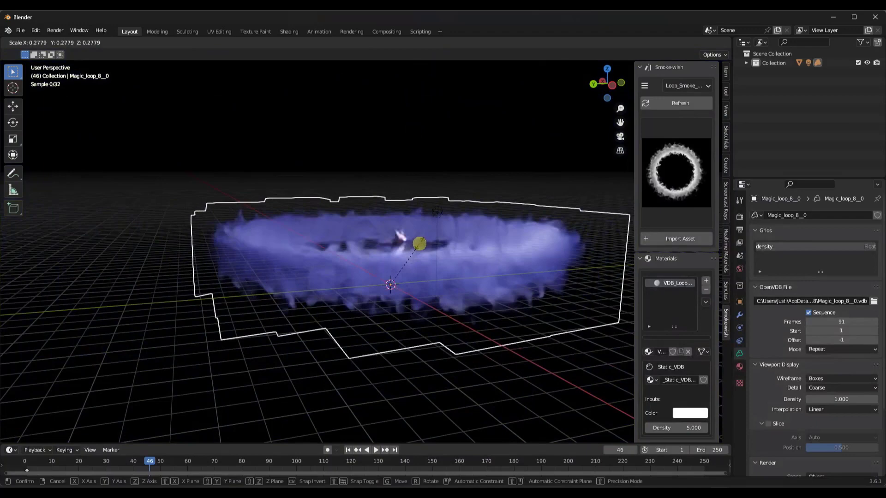
{"action": "key", "text": "Return"}
{"action": "key", "text": "s"}
{"action": "left_click", "coordinate": [422, 259]}
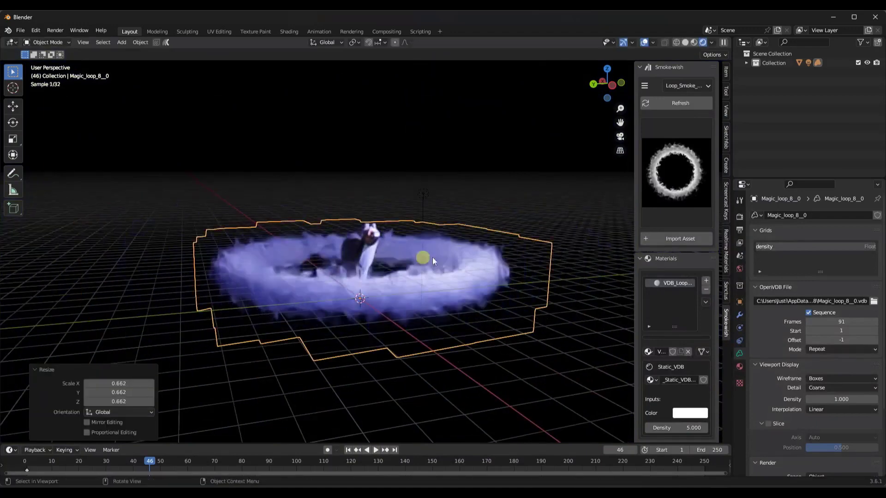
Move the smoke ring up about 0.6158' along the Z axis.
{"action": "scroll", "coordinate": [399, 259], "scroll_direction": "up", "scroll_amount": 3}
{"action": "key", "text": "g"}
{"action": "key", "text": "z"}
{"action": "left_click", "coordinate": [407, 246]}
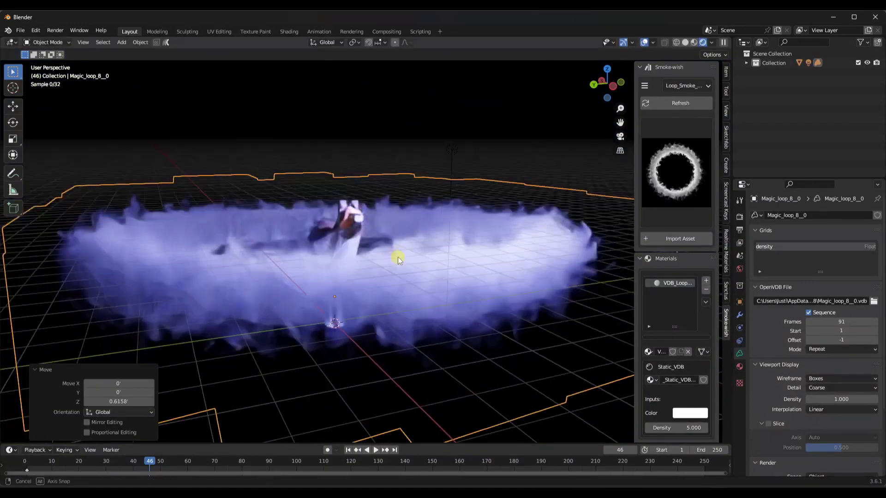
Play the smoke ring animation from a higher viewpoint and stop the playback.
{"action": "middle_click_drag", "start_coordinate": [398, 256], "coordinate": [411, 261]}
{"action": "key", "text": "space"}
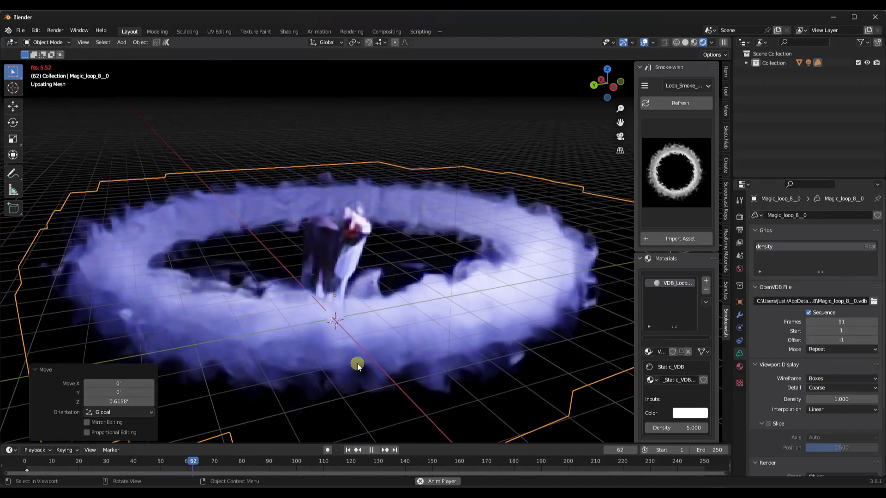
{"action": "key", "text": "space"}
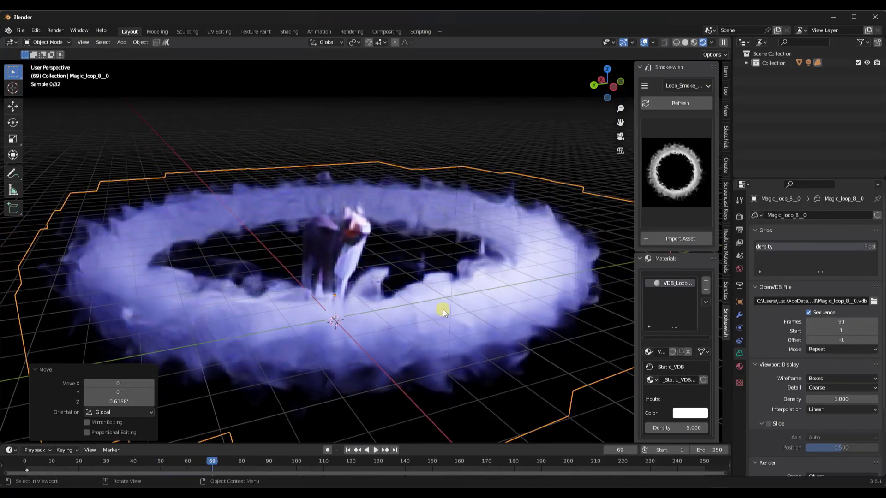
Set the density of the smoke ring around the animal to 0.100.
{"action": "middle_click_drag", "start_coordinate": [443, 309], "coordinate": [489, 326]}
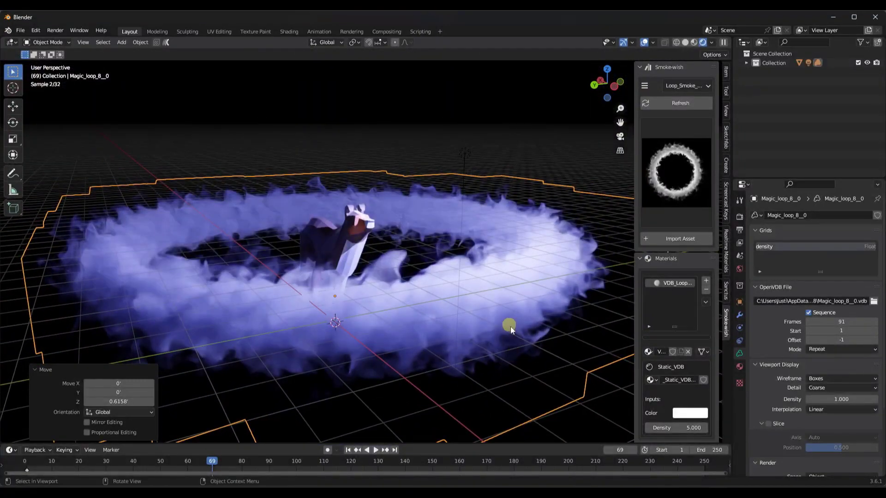
{"action": "scroll", "coordinate": [654, 404], "scroll_direction": "down", "scroll_amount": 1}
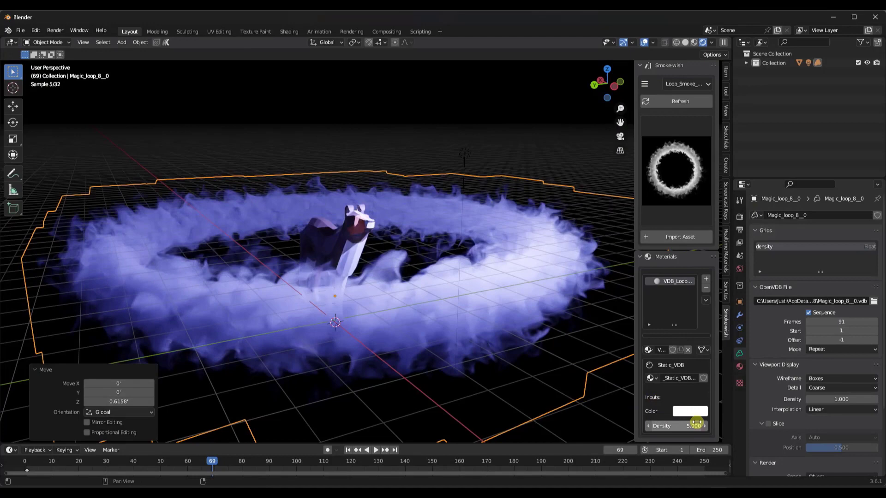
{"action": "left_click_drag", "start_coordinate": [695, 426], "coordinate": [669, 428]}
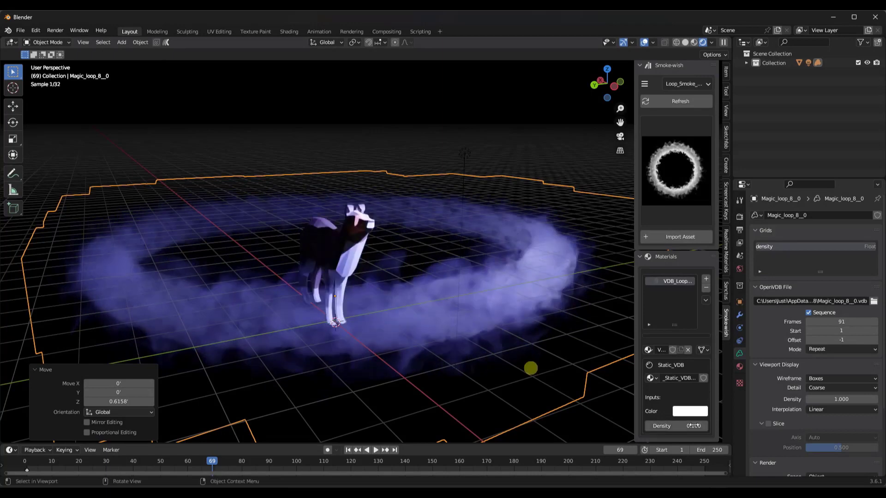
Move the smoke ring down about 0.23' along the Z axis.
{"action": "middle_click_drag", "start_coordinate": [447, 339], "coordinate": [427, 324]}
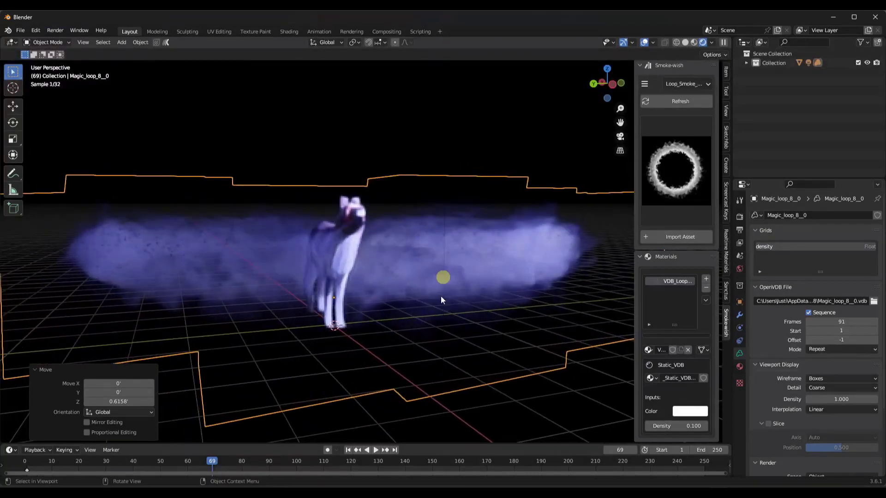
{"action": "key", "text": "g"}
{"action": "key", "text": "z"}
{"action": "left_click", "coordinate": [471, 310]}
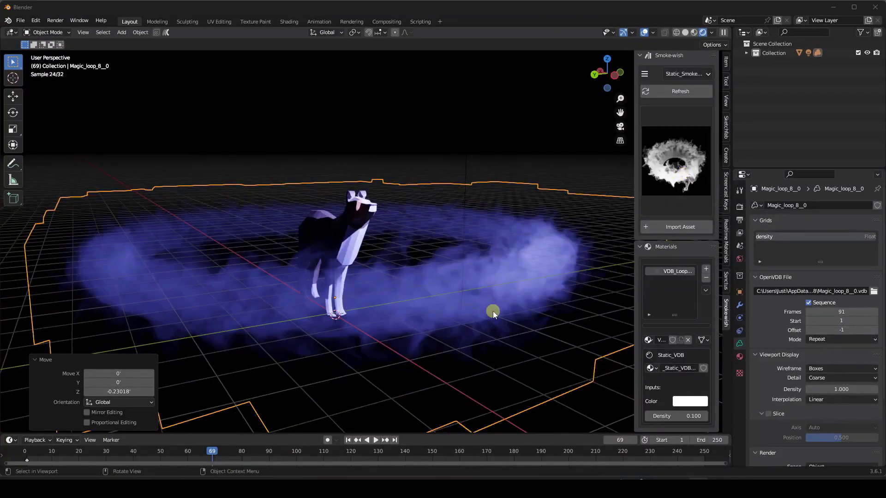
Delete the smoke ring and import the wispy Magic_static_6 preset from the Static_Smoke_VDB category.
{"action": "key", "text": "Delete"}
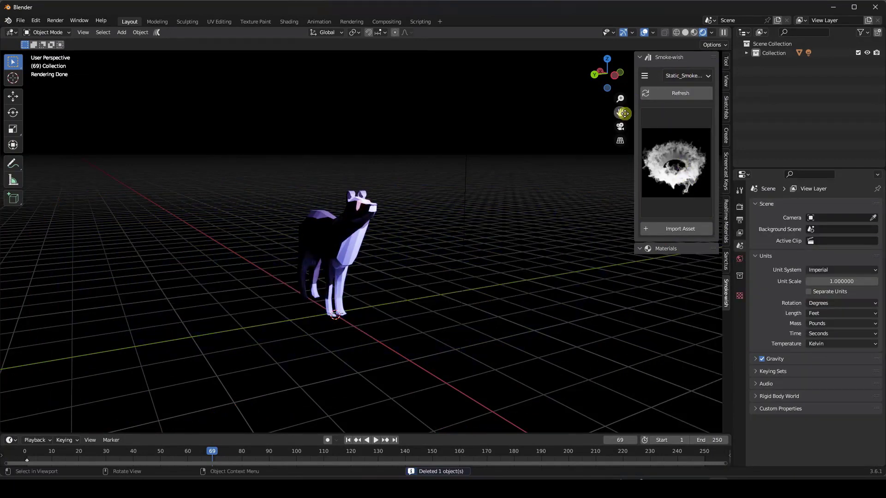
{"action": "left_click_drag", "start_coordinate": [633, 120], "coordinate": [582, 120]}
{"action": "left_click", "coordinate": [655, 160]}
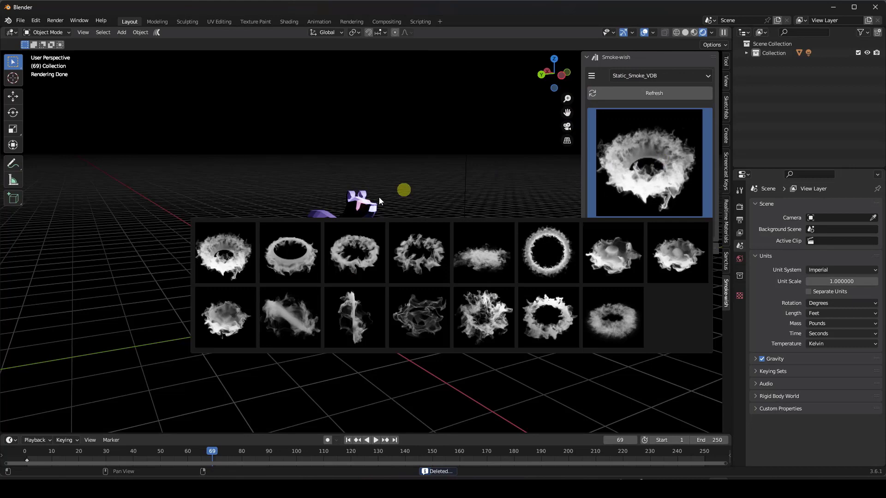
{"action": "left_click", "coordinate": [415, 322]}
{"action": "left_click", "coordinate": [654, 229]}
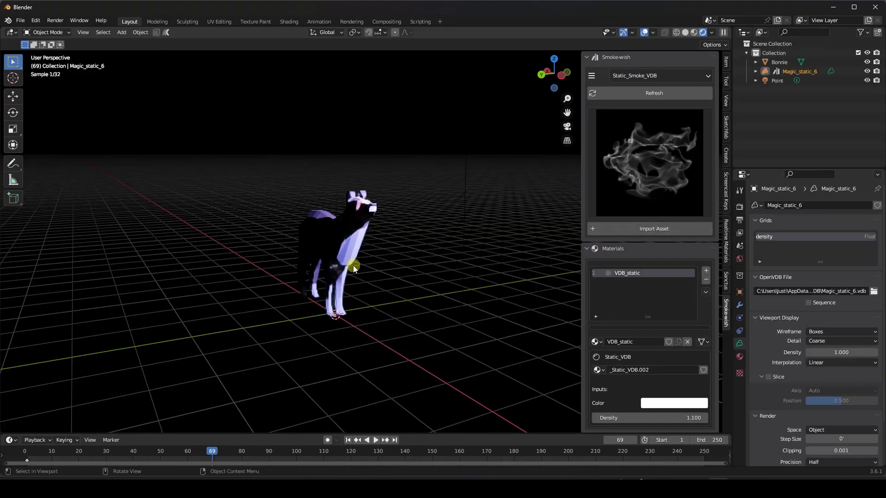
Scale the Magic_static_6 smoke down to about a quarter and move it down about 8.42' along Z onto the animal.
{"action": "middle_click_drag", "start_coordinate": [375, 278], "coordinate": [392, 263]}
{"action": "scroll", "coordinate": [387, 264], "scroll_direction": "down", "scroll_amount": 12}
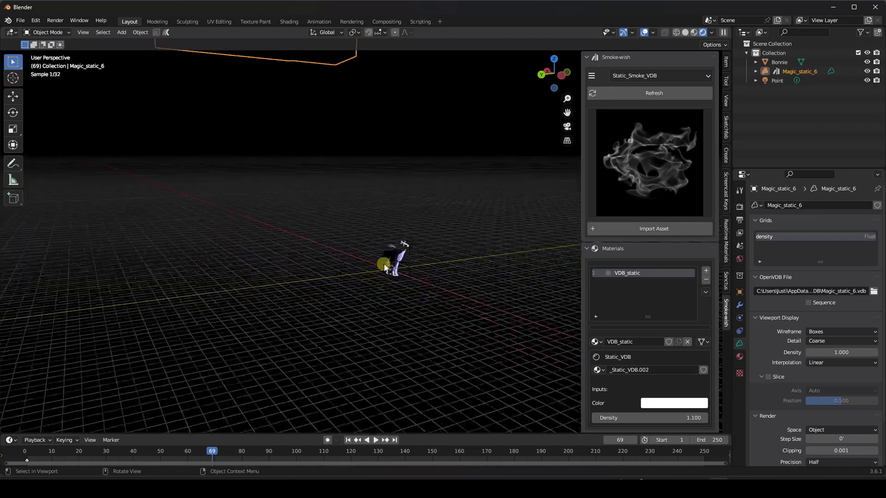
{"action": "left_click", "coordinate": [571, 77]}
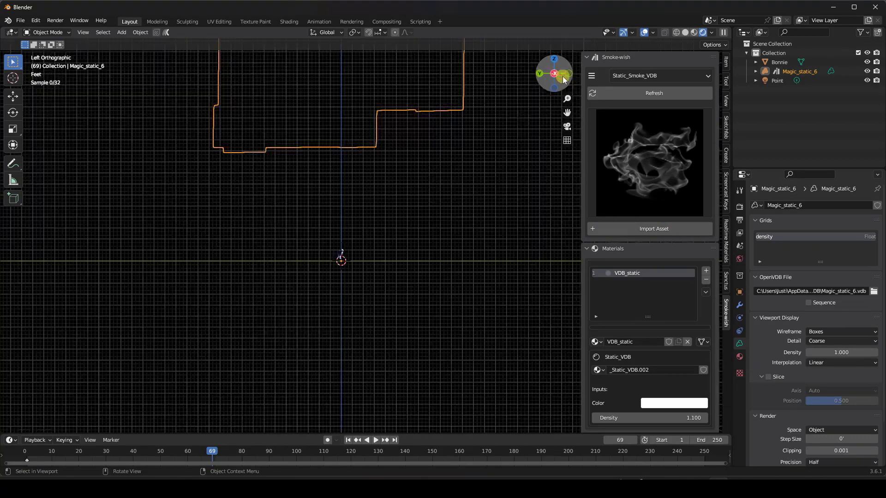
{"action": "key", "text": "s"}
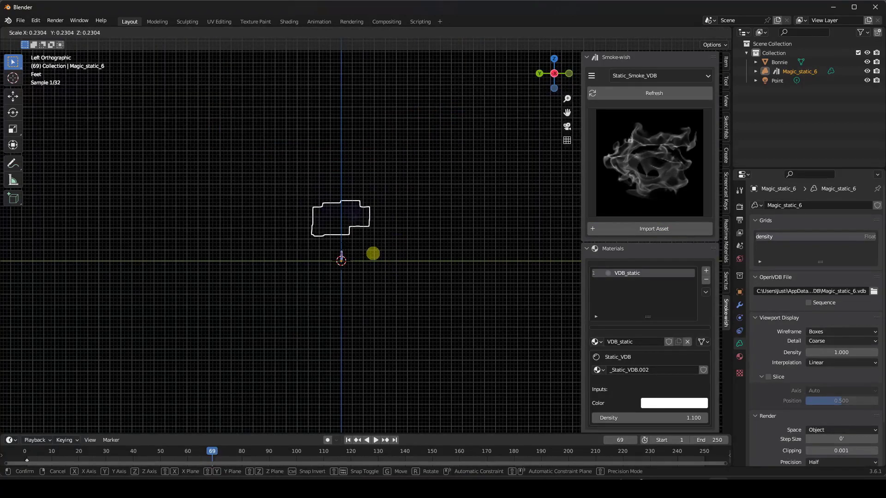
{"action": "left_click", "coordinate": [366, 222]}
{"action": "key", "text": "g"}
{"action": "key", "text": "z"}
{"action": "left_click", "coordinate": [366, 253]}
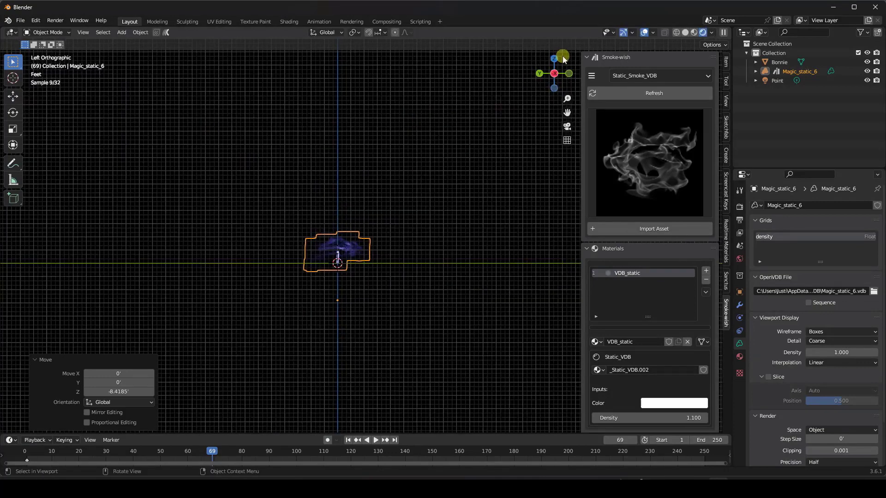
Scale the wispy smoke down further from a top view and move it up about 3.31' along Z.
{"action": "left_click", "coordinate": [555, 62]}
{"action": "key", "text": "s"}
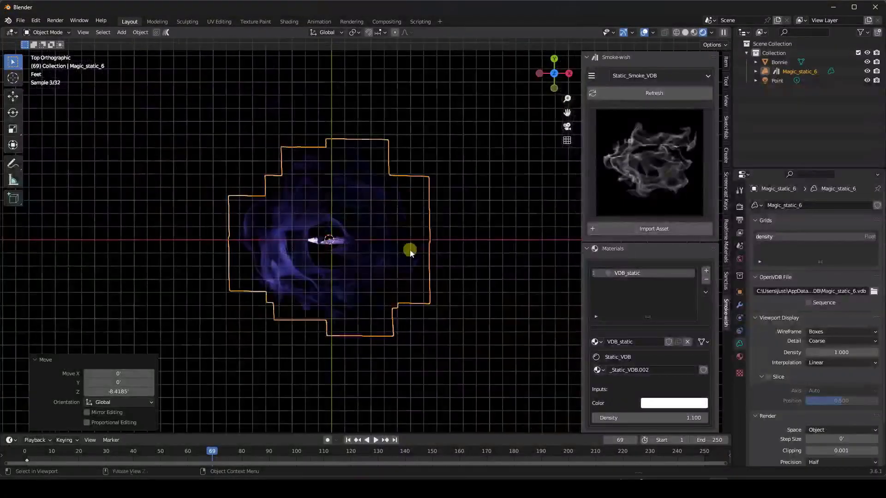
{"action": "left_click", "coordinate": [265, 287]}
{"action": "middle_click_drag", "start_coordinate": [232, 342], "coordinate": [356, 235]}
{"action": "key", "text": "g"}
{"action": "key", "text": "z"}
{"action": "left_click", "coordinate": [363, 188]}
{"action": "scroll", "coordinate": [365, 185], "scroll_direction": "up", "scroll_amount": 5}
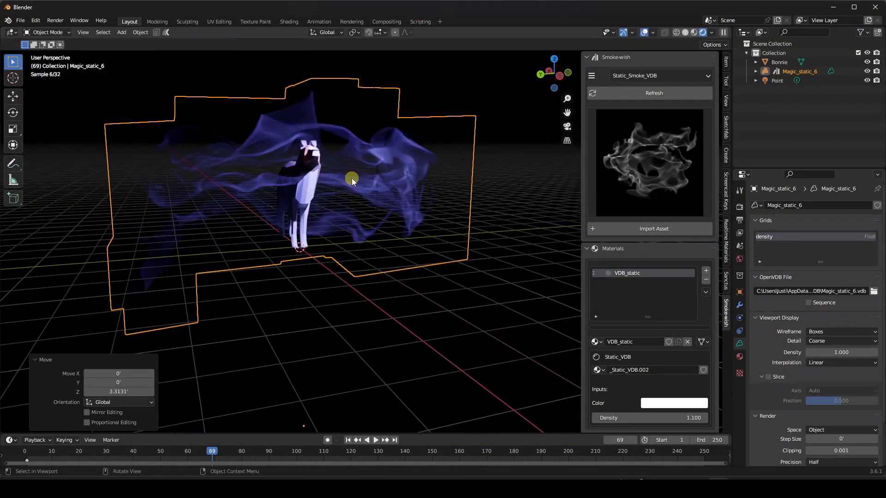
Scale the wispy smoke by about 0.968 to tighten it around the animal.
{"action": "scroll", "coordinate": [351, 178], "scroll_direction": "up", "scroll_amount": 2}
{"action": "mouse_move", "coordinate": [345, 179]}
{"action": "middle_mouse_down"}
{"action": "mouse_move", "coordinate": [358, 192]}
{"action": "mouse_move", "coordinate": [346, 186]}
{"action": "middle_mouse_up"}
{"action": "key", "text": "s"}
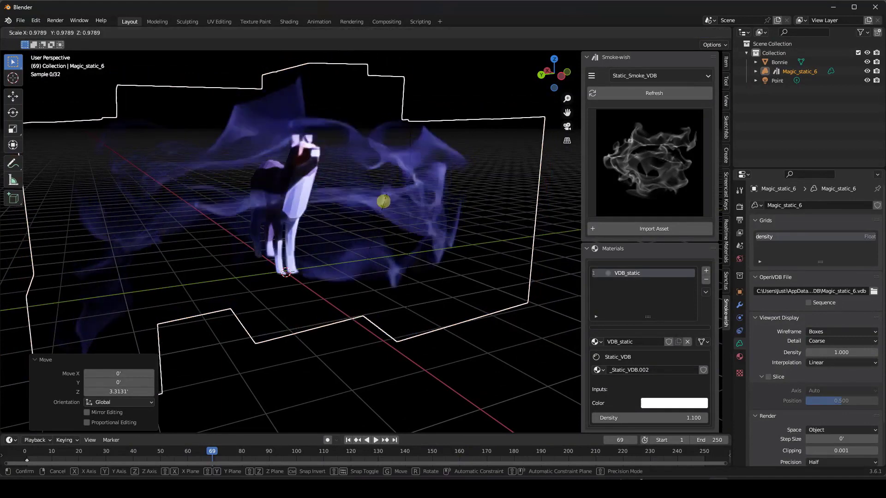
{"action": "left_click", "coordinate": [379, 207]}
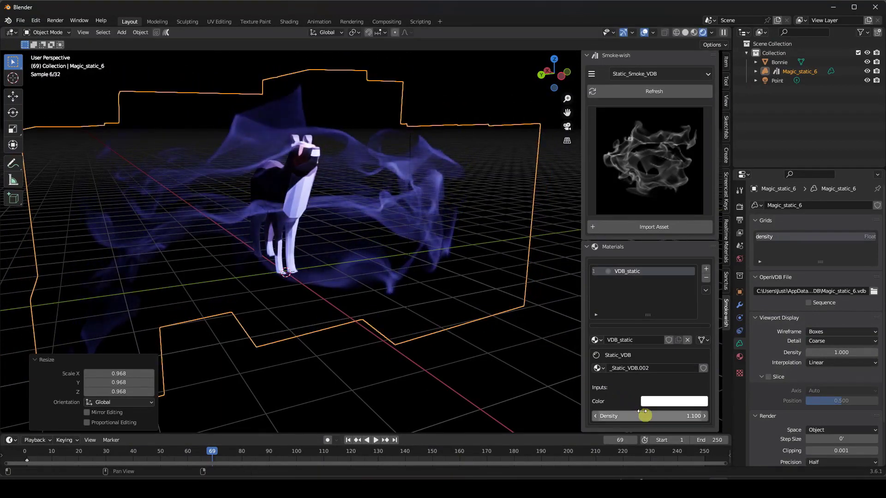
Set the wispy smoke's density to 0.900 and choose a new smoke color from the color wheel.
{"action": "left_click_drag", "start_coordinate": [430, 301], "coordinate": [421, 199]}
{"action": "left_click", "coordinate": [658, 406]}
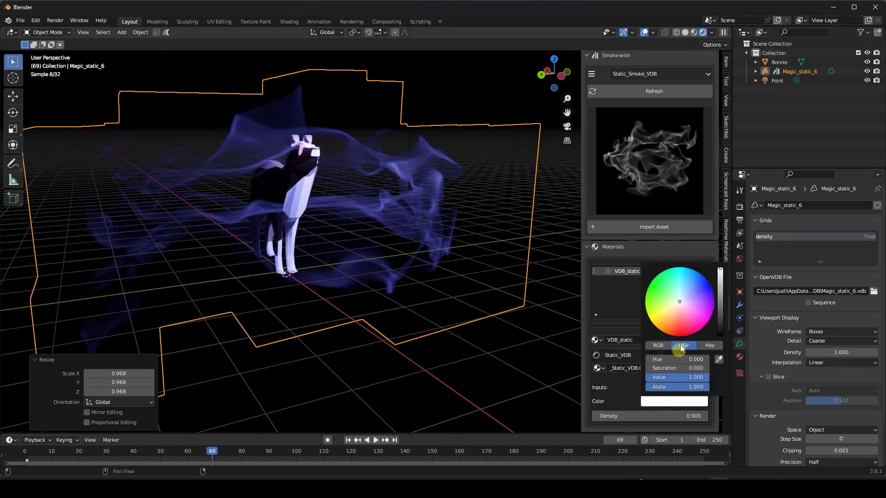
{"action": "left_click", "coordinate": [681, 321]}
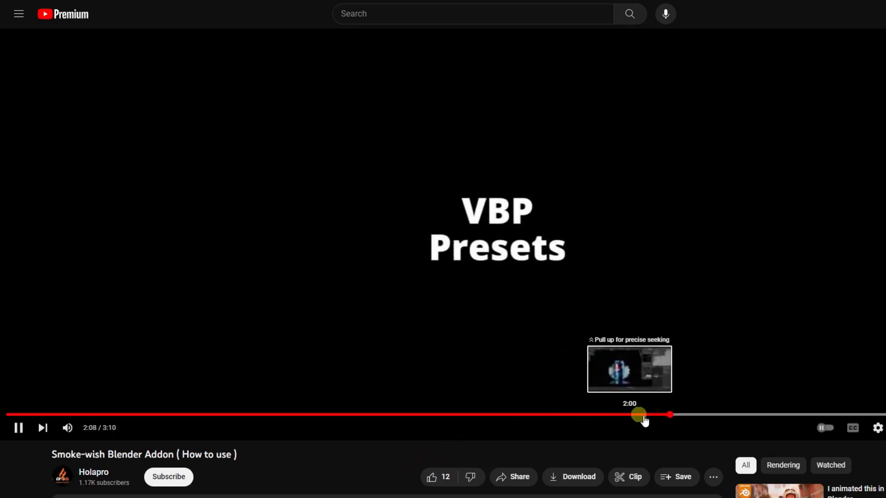
Switch to the Smoke-wish how-to video on YouTube and skip ahead to the looping VDB smoke section.
{"action": "left_click_drag", "start_coordinate": [644, 417], "coordinate": [828, 416]}
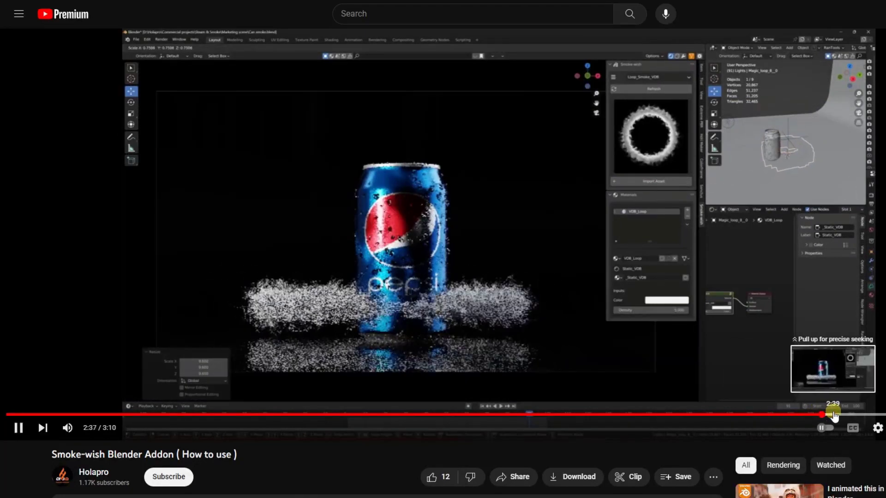